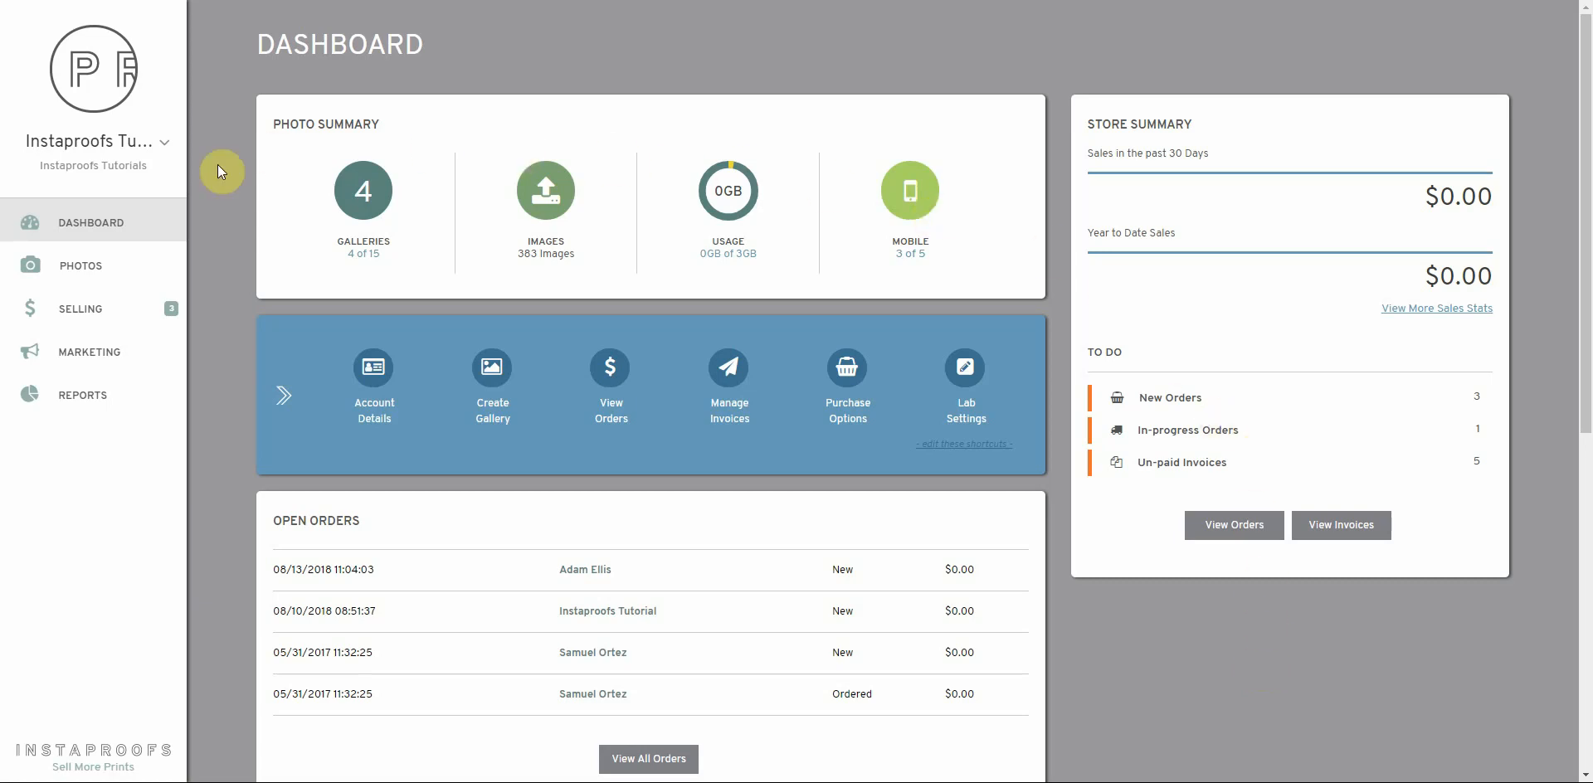
Step: Open the details of the newest order for the Wedding : Johana gallery from the order list
{"action": "left_click", "coordinate": [128, 311]}
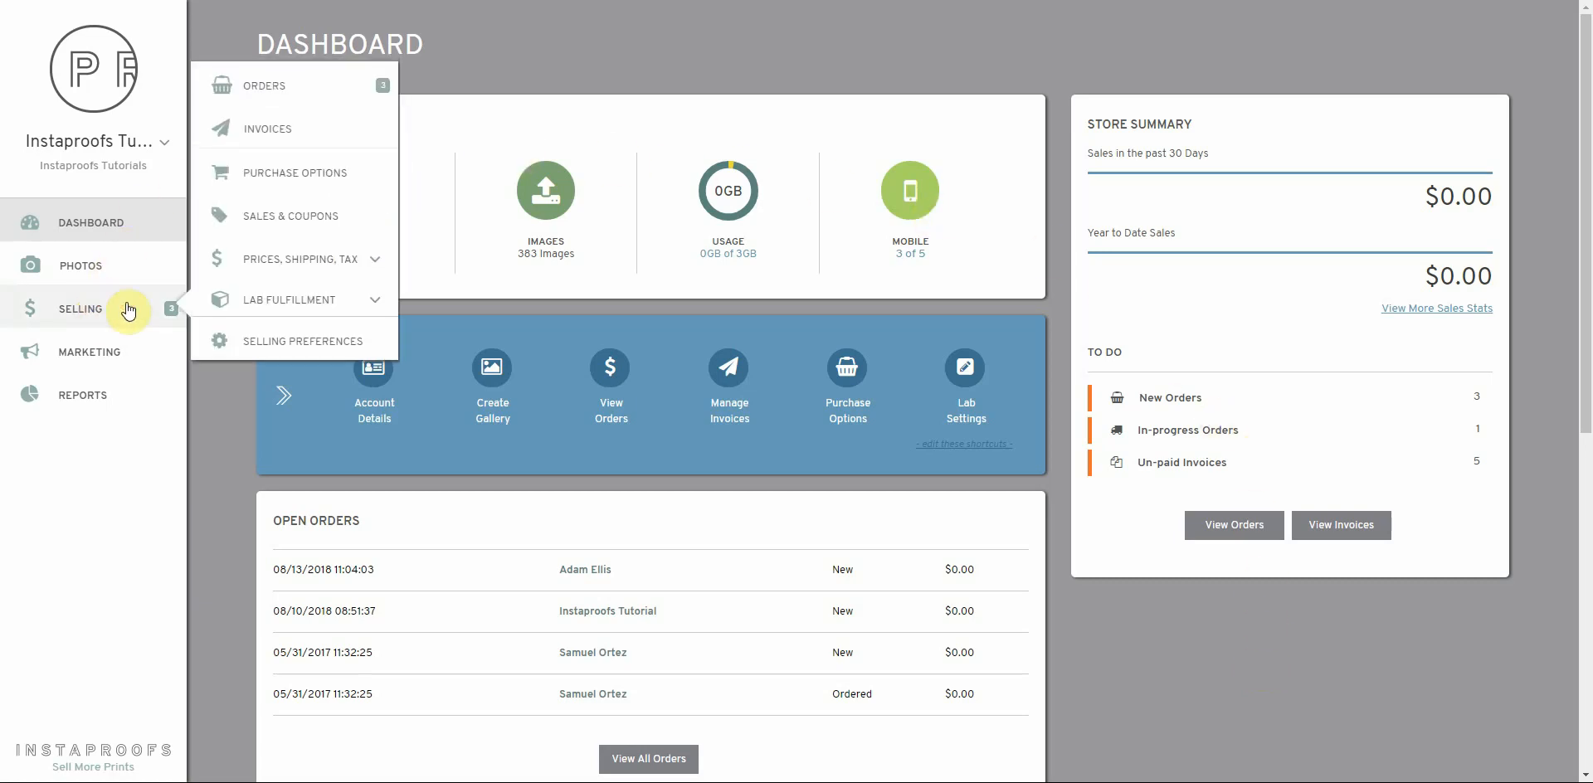
{"action": "left_click", "coordinate": [258, 90]}
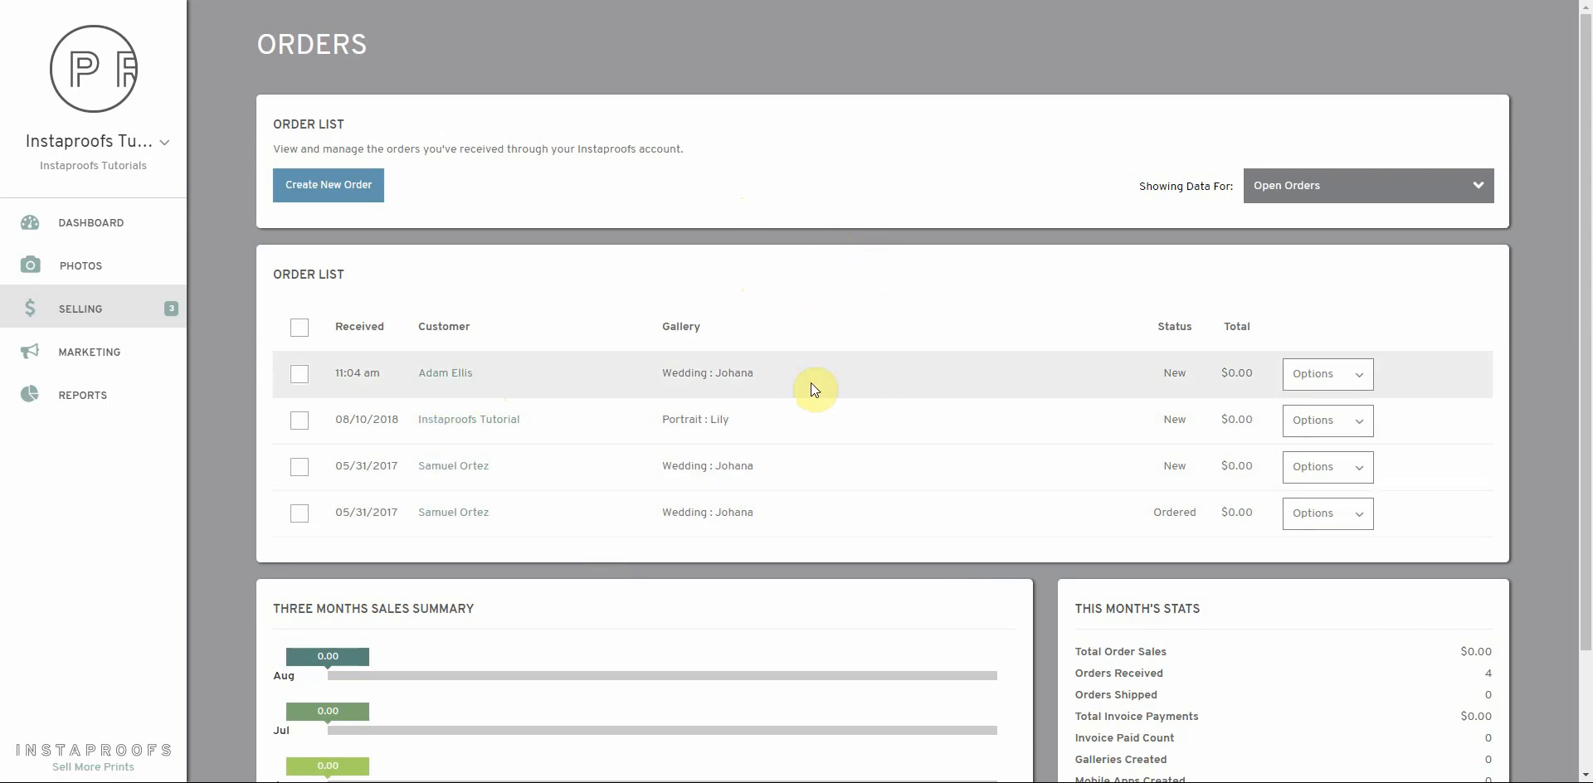
{"action": "left_click", "coordinate": [458, 374]}
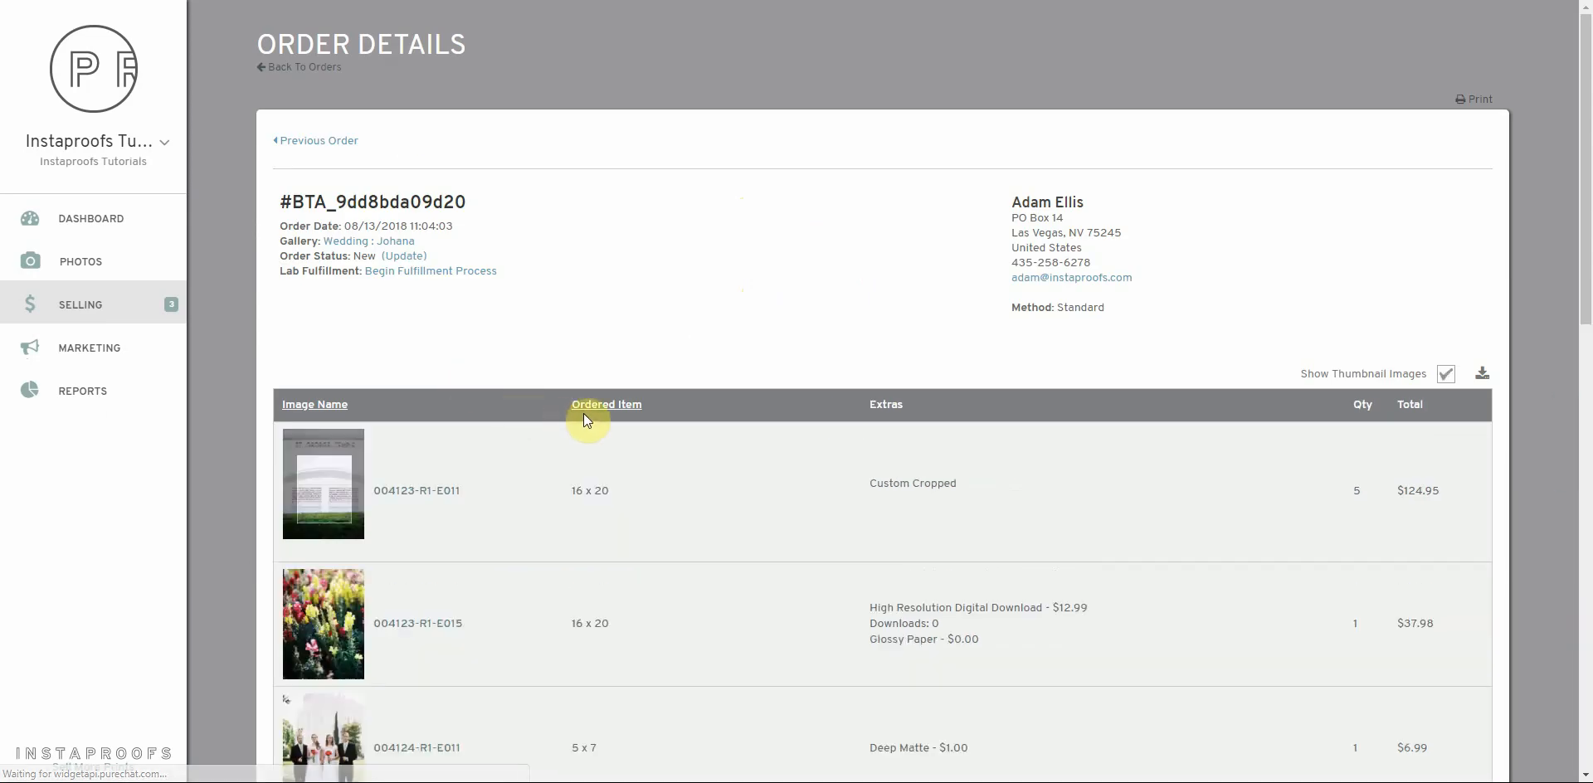
Step: Look through the order's items and preview the custom crop of image 004123-R1-E011
{"action": "scroll", "coordinate": [614, 342], "scroll_direction": "down", "scroll_amount": 10}
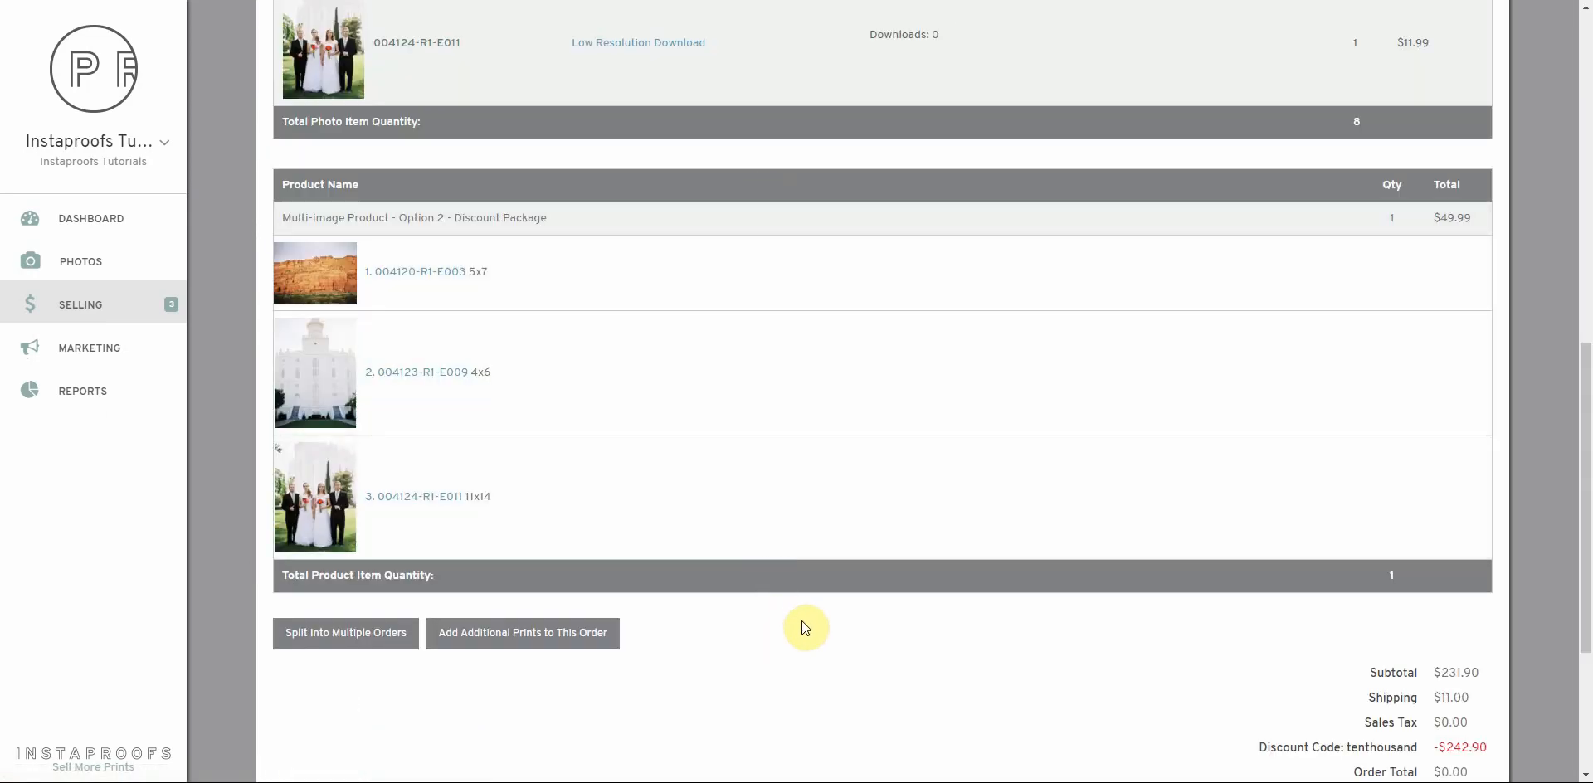
{"action": "scroll", "coordinate": [805, 618], "scroll_direction": "up", "scroll_amount": 4}
{"action": "scroll", "coordinate": [695, 430], "scroll_direction": "up", "scroll_amount": 4}
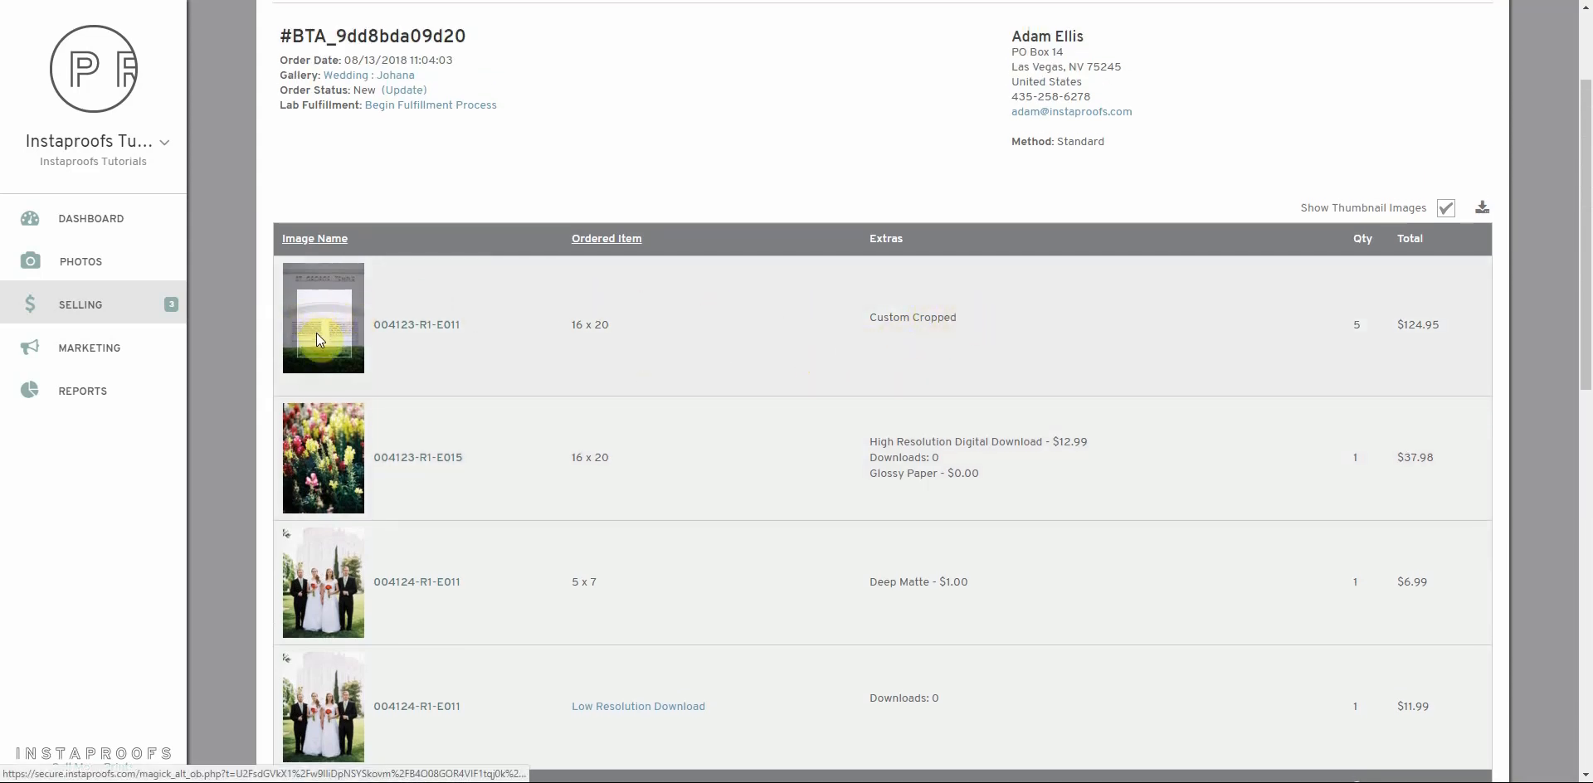
{"action": "left_click", "coordinate": [432, 329]}
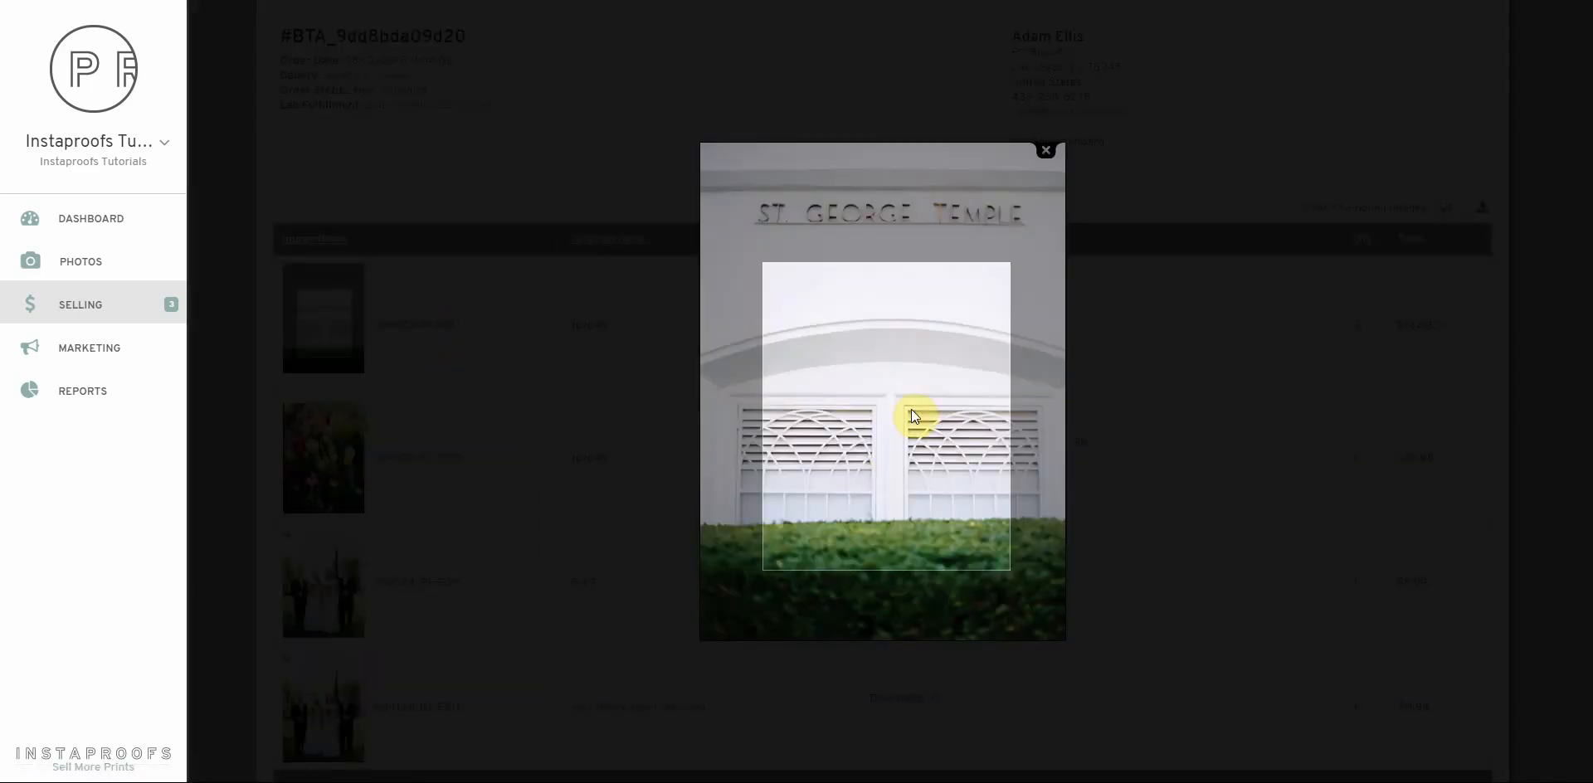
{"action": "left_click", "coordinate": [1045, 151]}
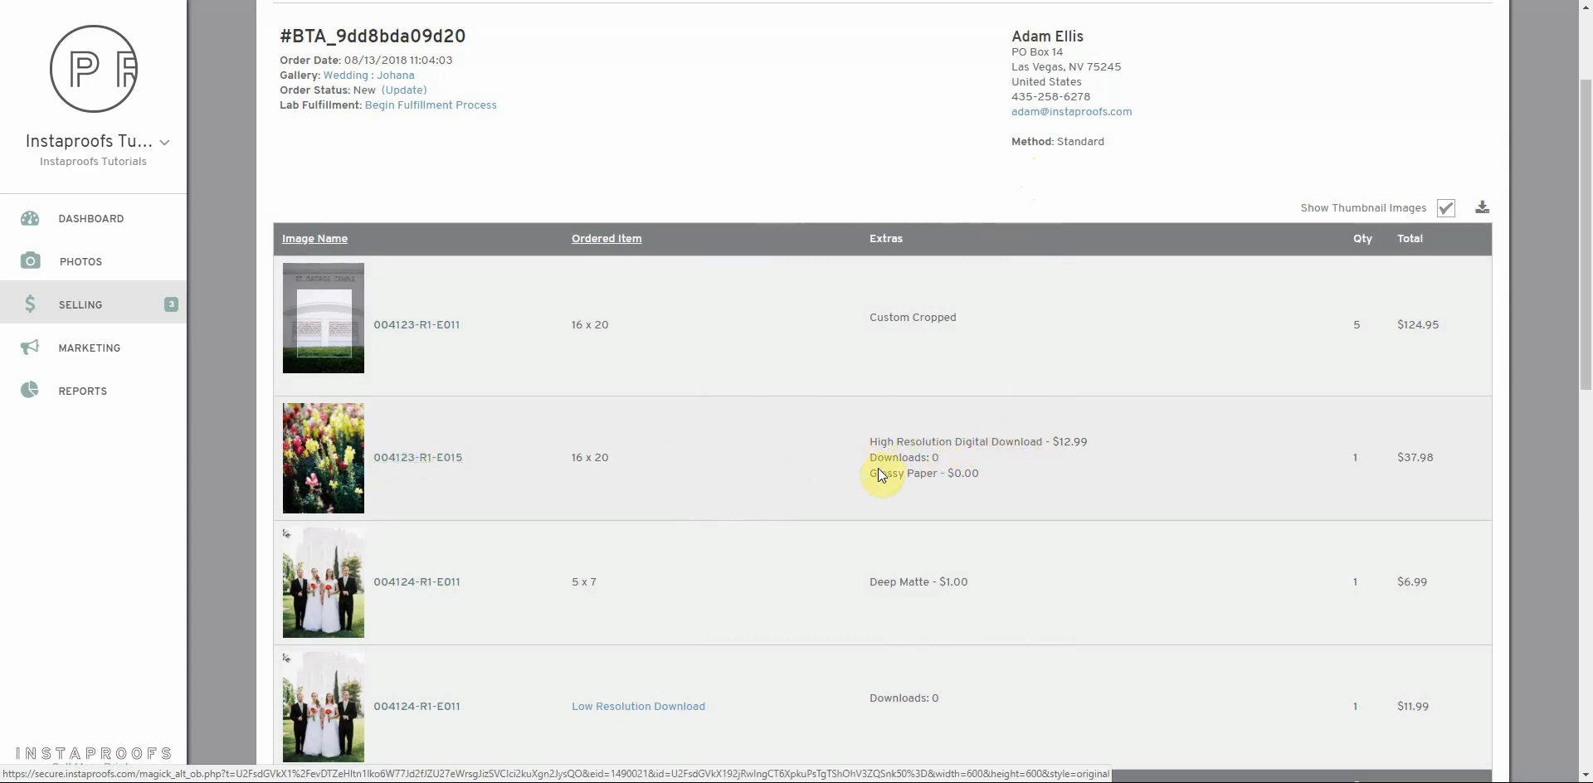
Step: Review the order's print extras, digital downloads and the images in the multi-image product
{"action": "scroll", "coordinate": [757, 401], "scroll_direction": "down", "scroll_amount": 2}
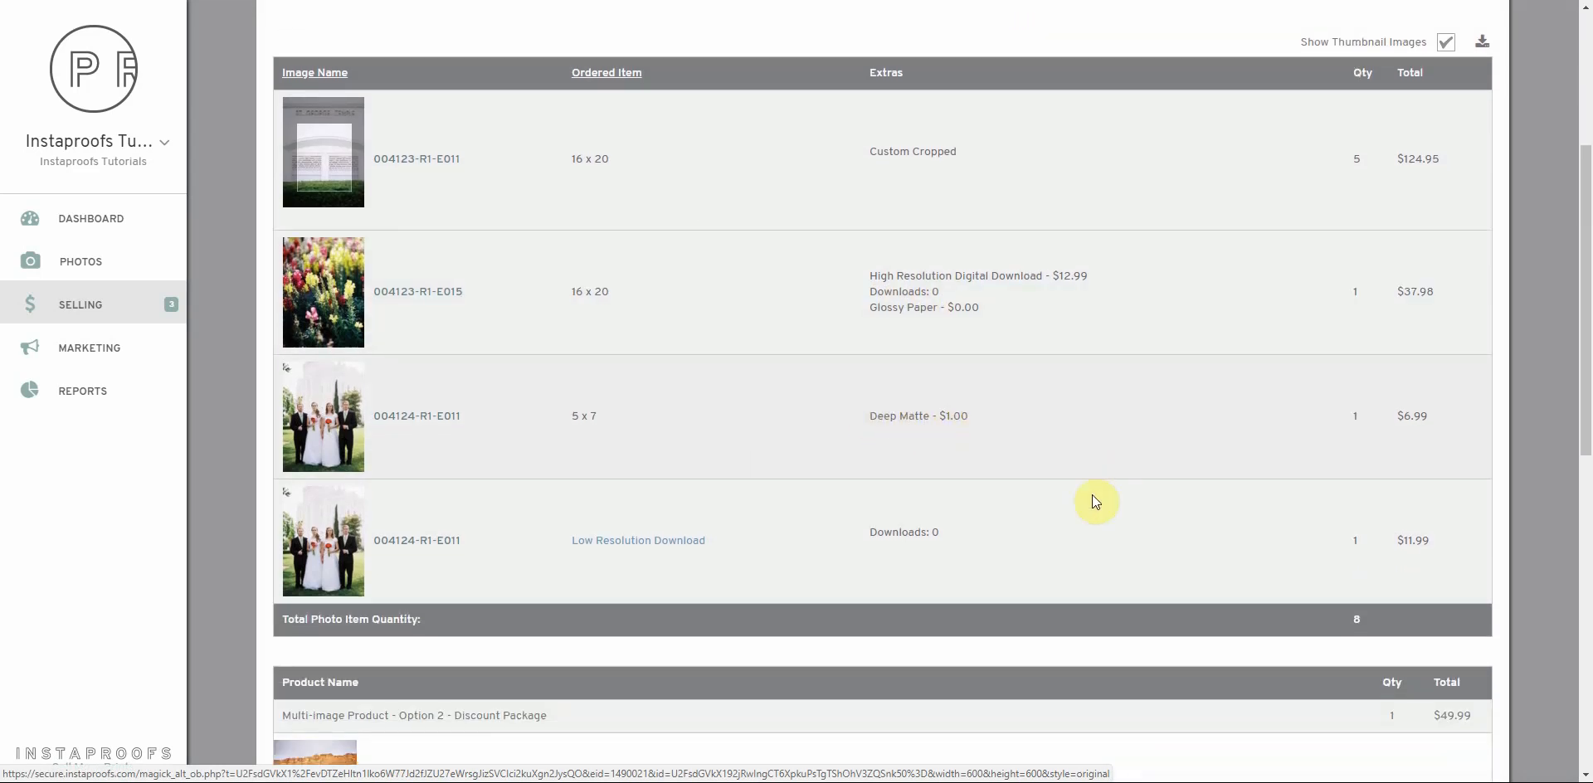
{"action": "scroll", "coordinate": [708, 438], "scroll_direction": "down", "scroll_amount": 1}
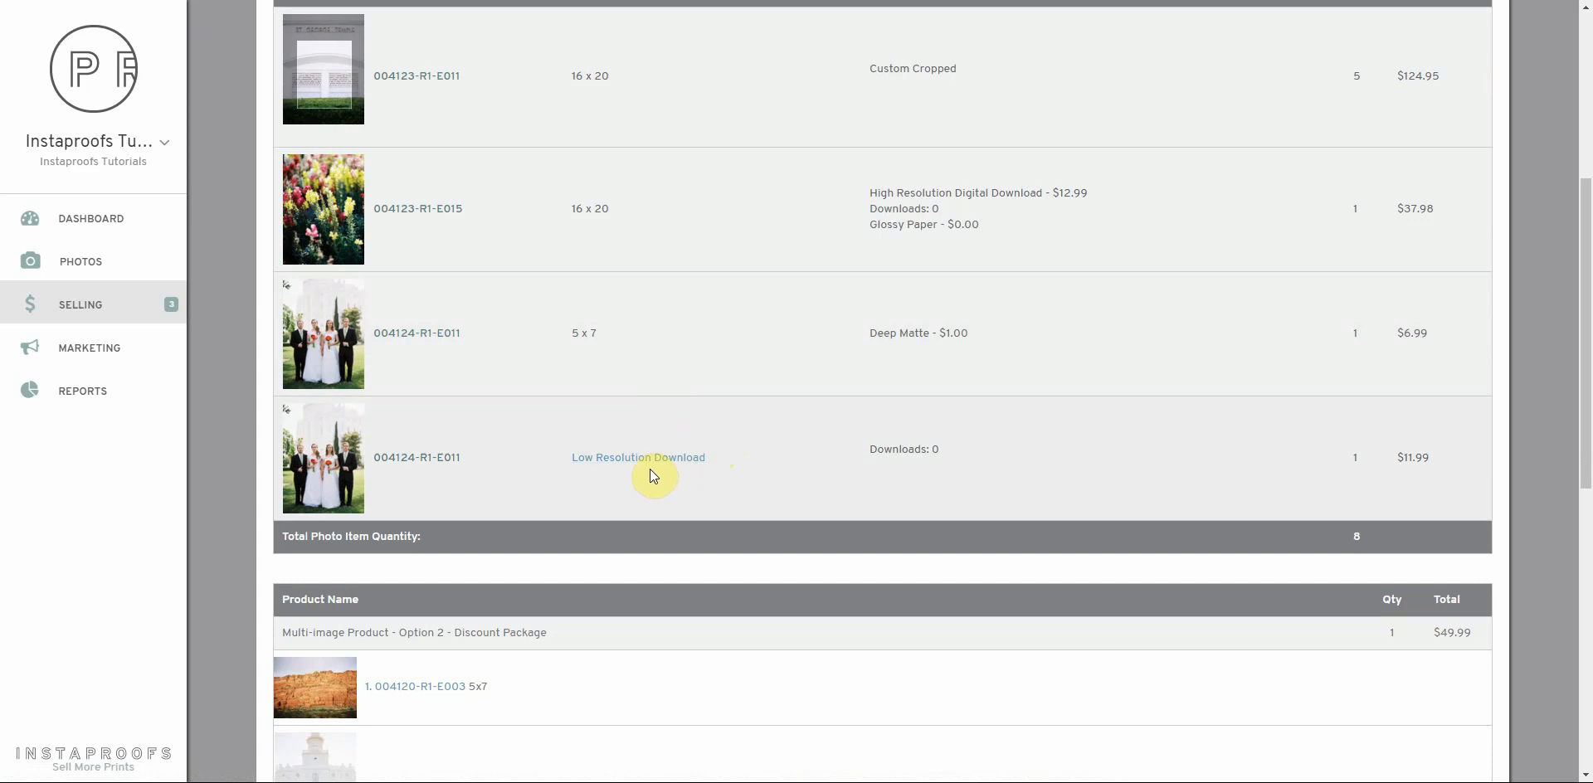
{"action": "scroll", "coordinate": [650, 470], "scroll_direction": "down", "scroll_amount": 5}
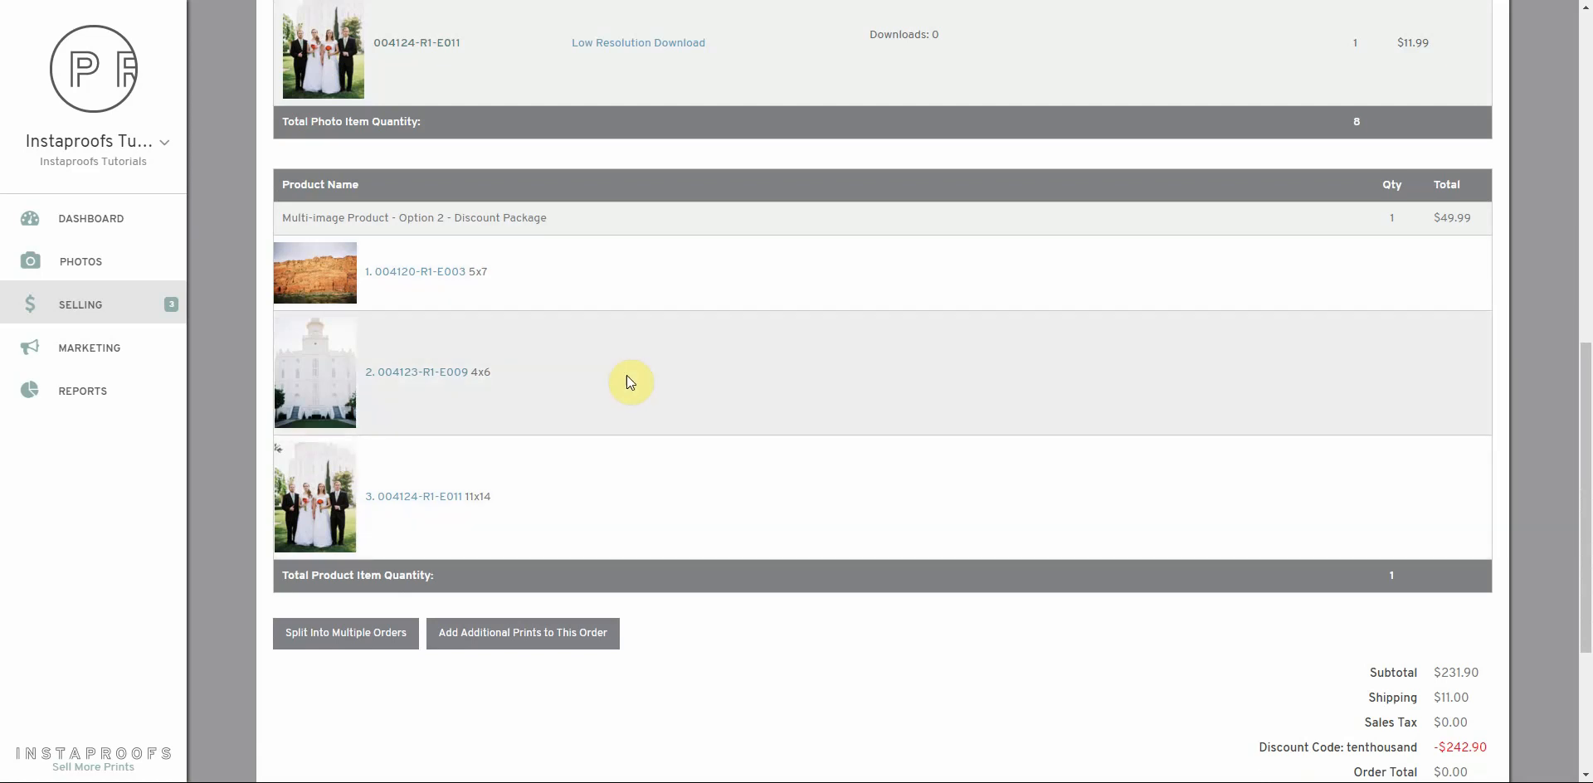
{"action": "scroll", "coordinate": [777, 462], "scroll_direction": "up", "scroll_amount": 7}
{"action": "scroll", "coordinate": [777, 462], "scroll_direction": "up", "scroll_amount": 3}
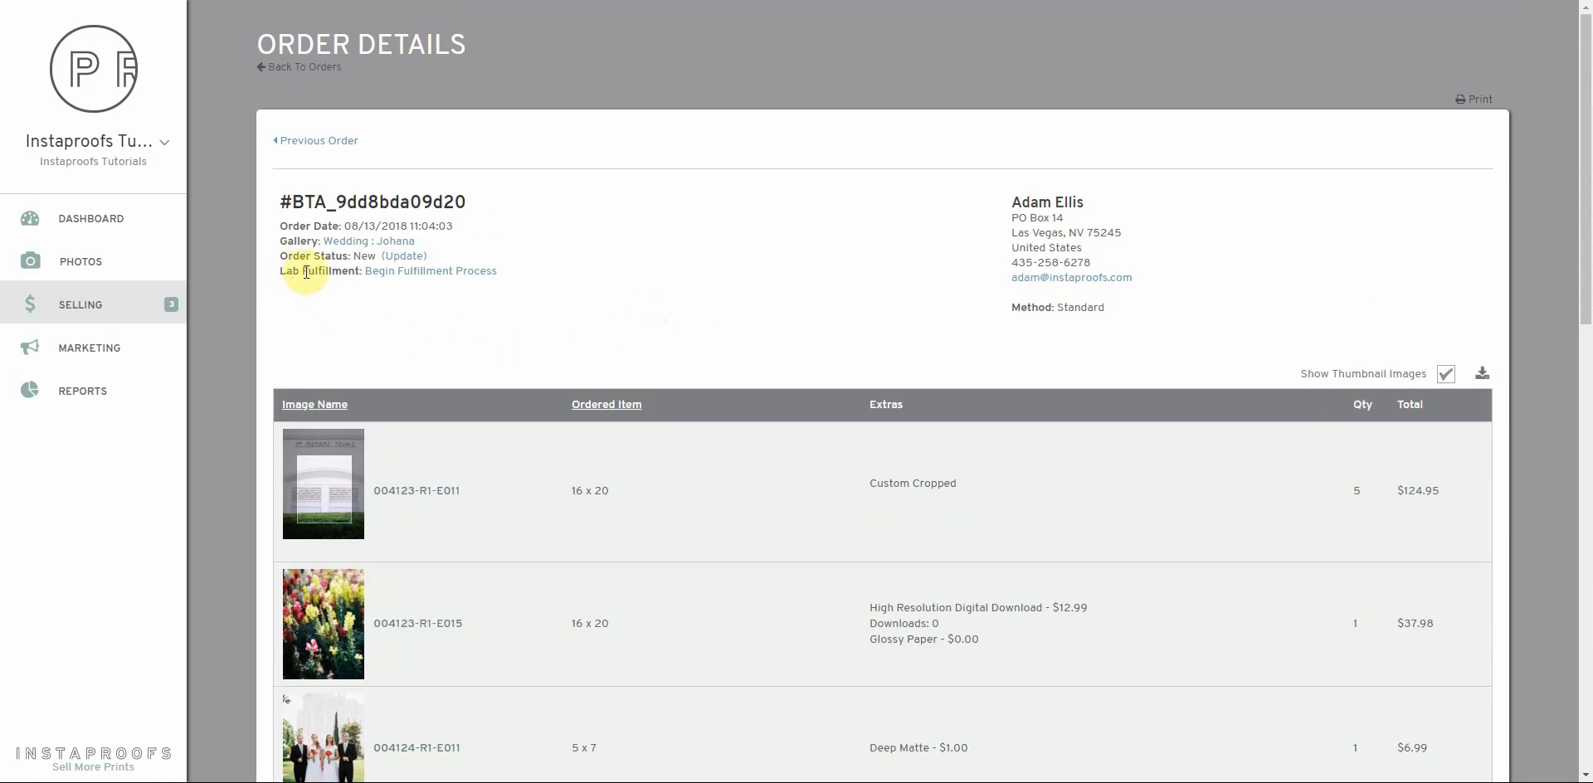
Step: Begin the lab fulfillment process for the order and view the available shipping methods
{"action": "left_click", "coordinate": [420, 282]}
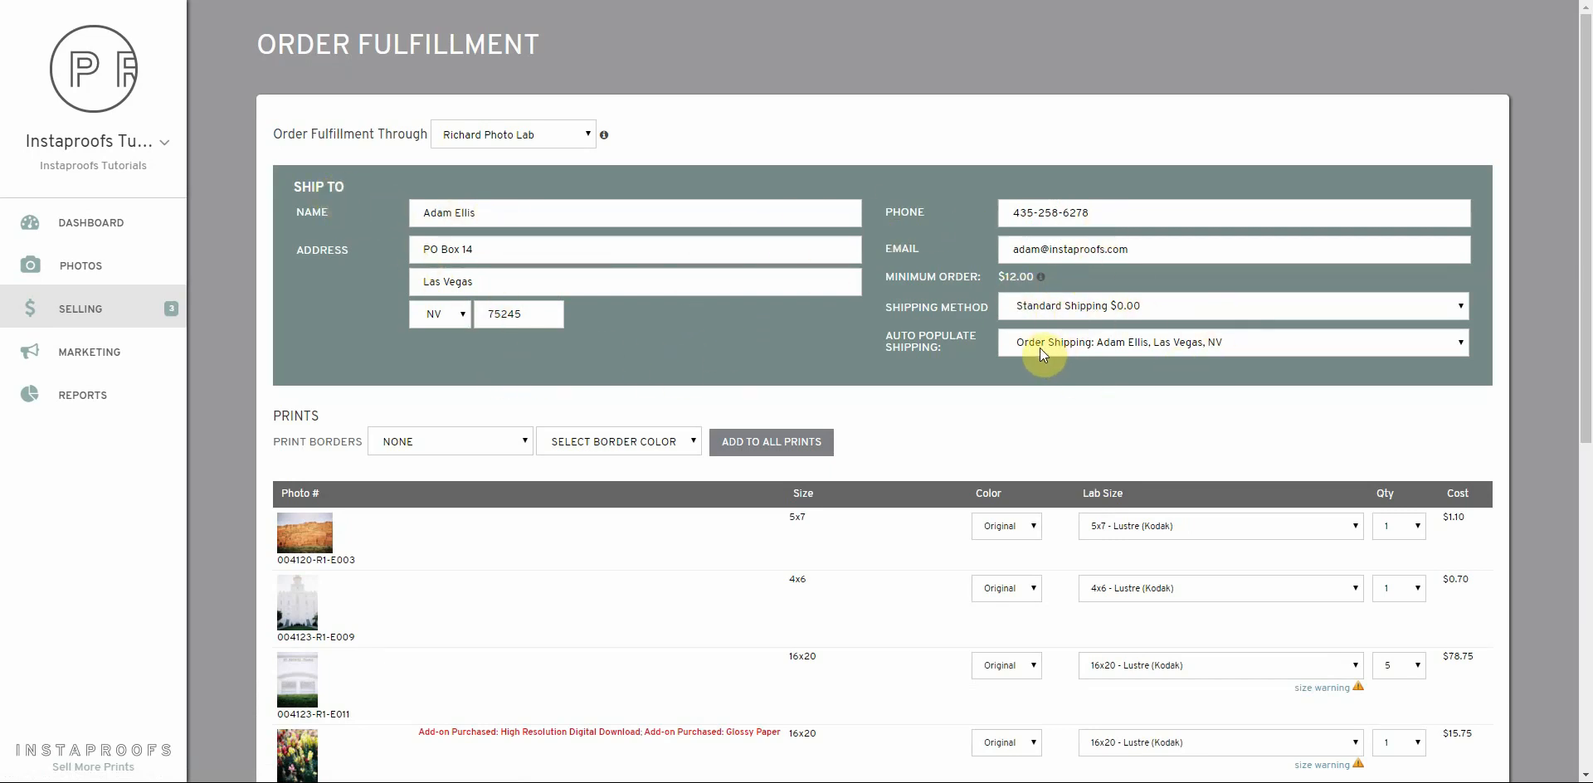
{"action": "left_click", "coordinate": [1079, 306]}
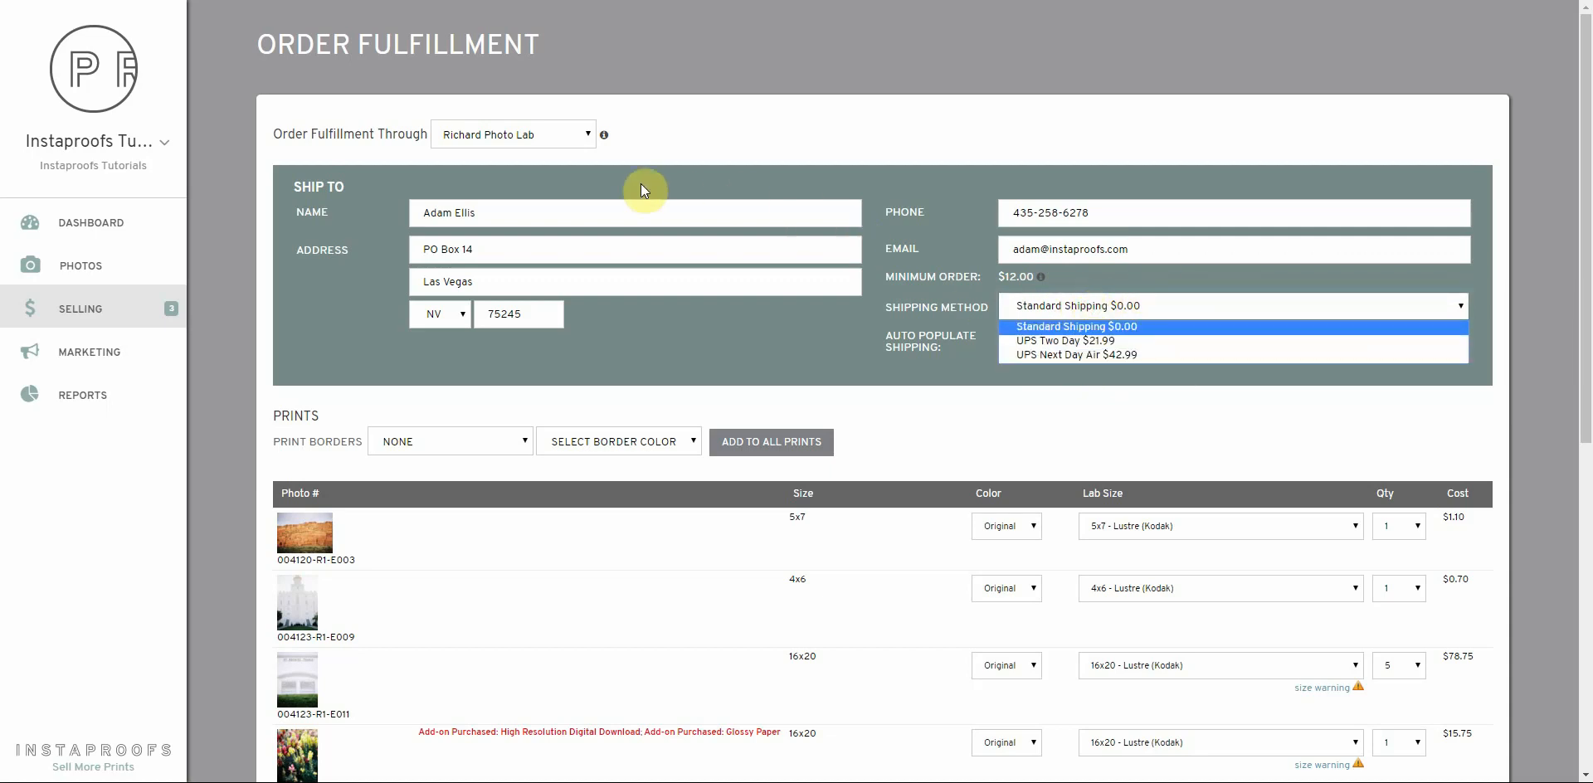
{"action": "left_click", "coordinate": [768, 149]}
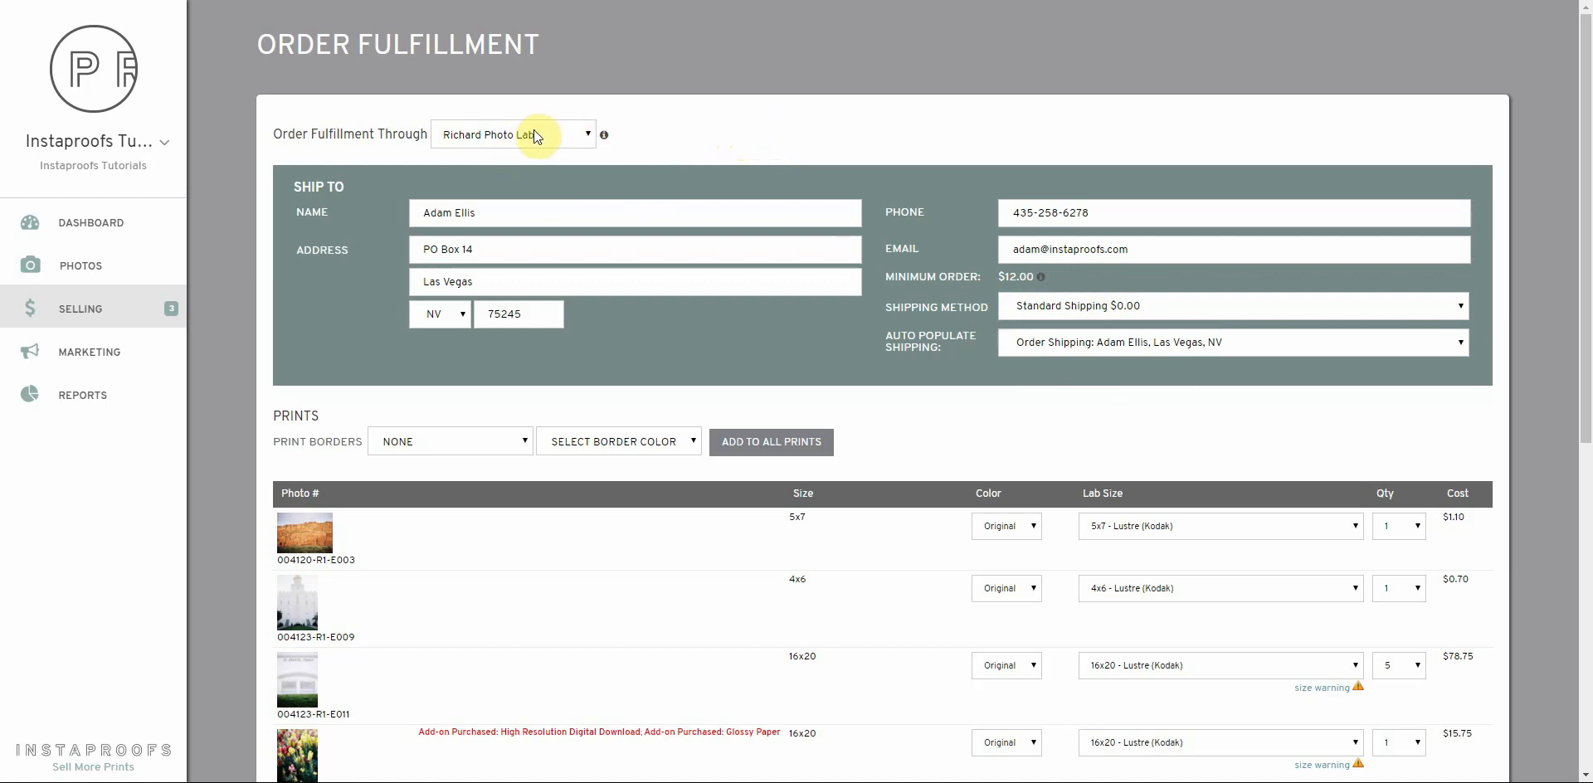
Step: Change the order's fulfillment lab to Miller's Lab and accept restarting the fulfillment process
{"action": "left_click", "coordinate": [512, 137]}
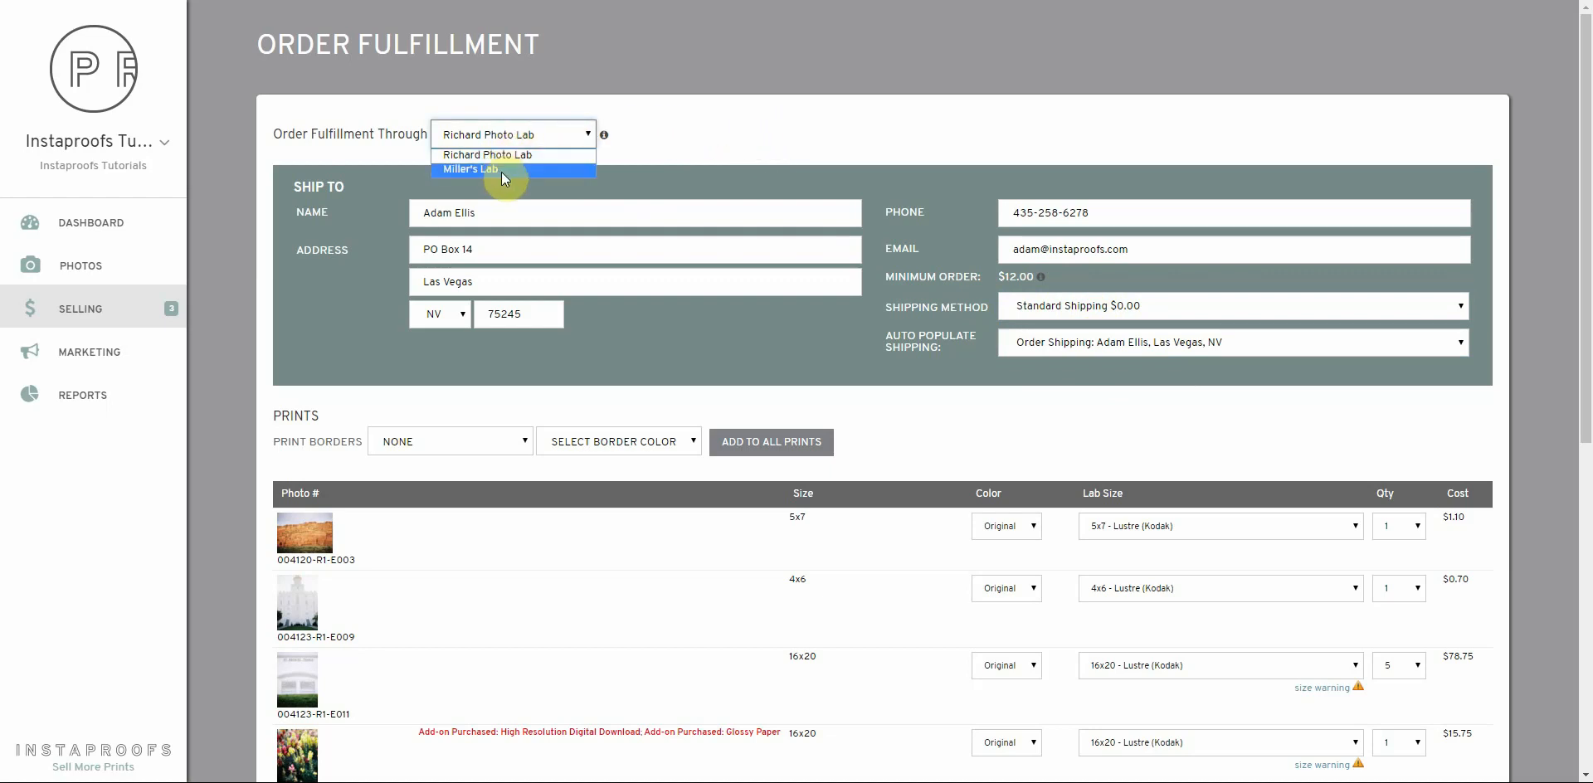
{"action": "left_click", "coordinate": [503, 171]}
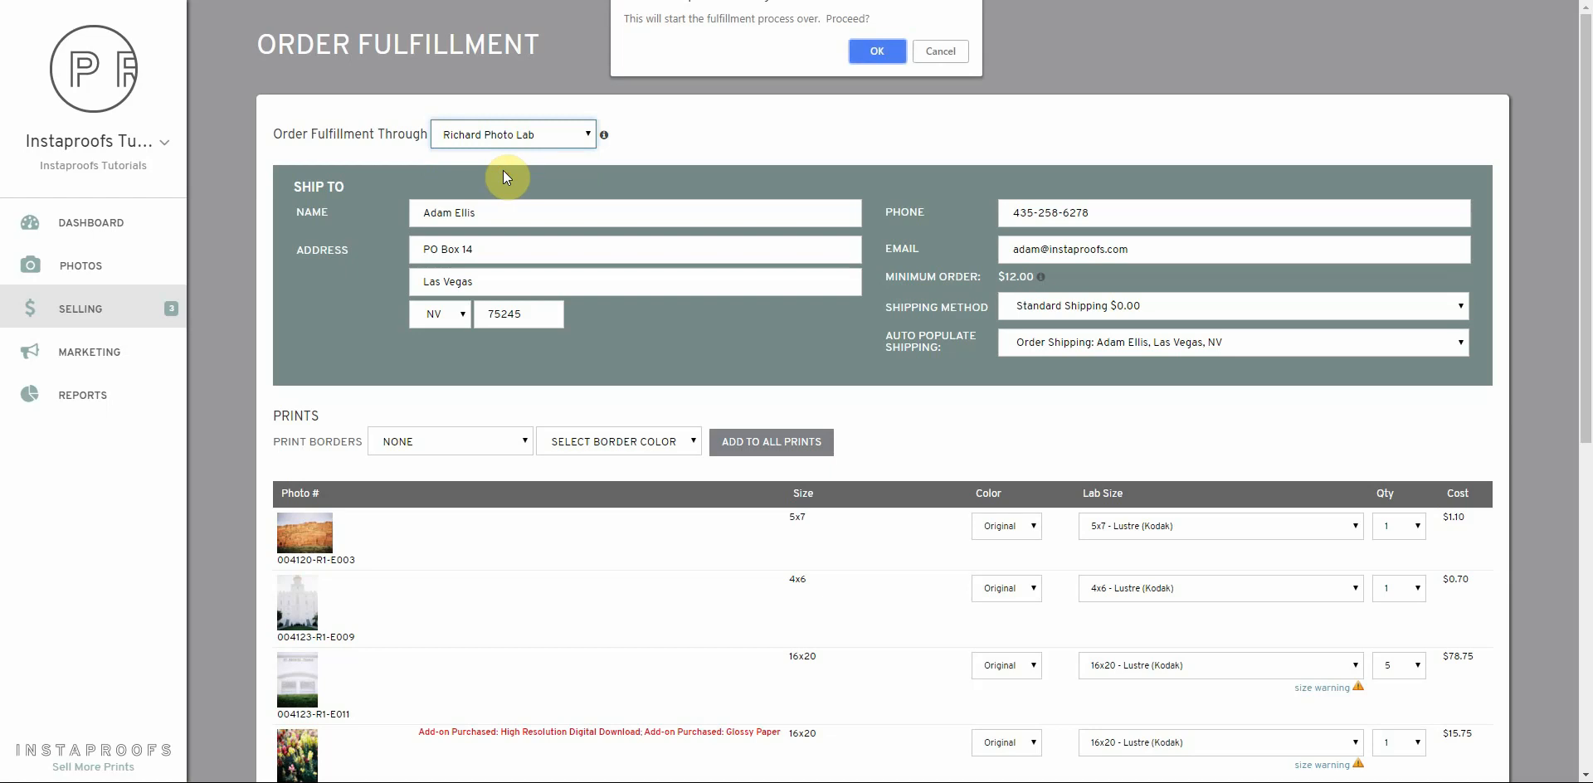
{"action": "left_click", "coordinate": [863, 53]}
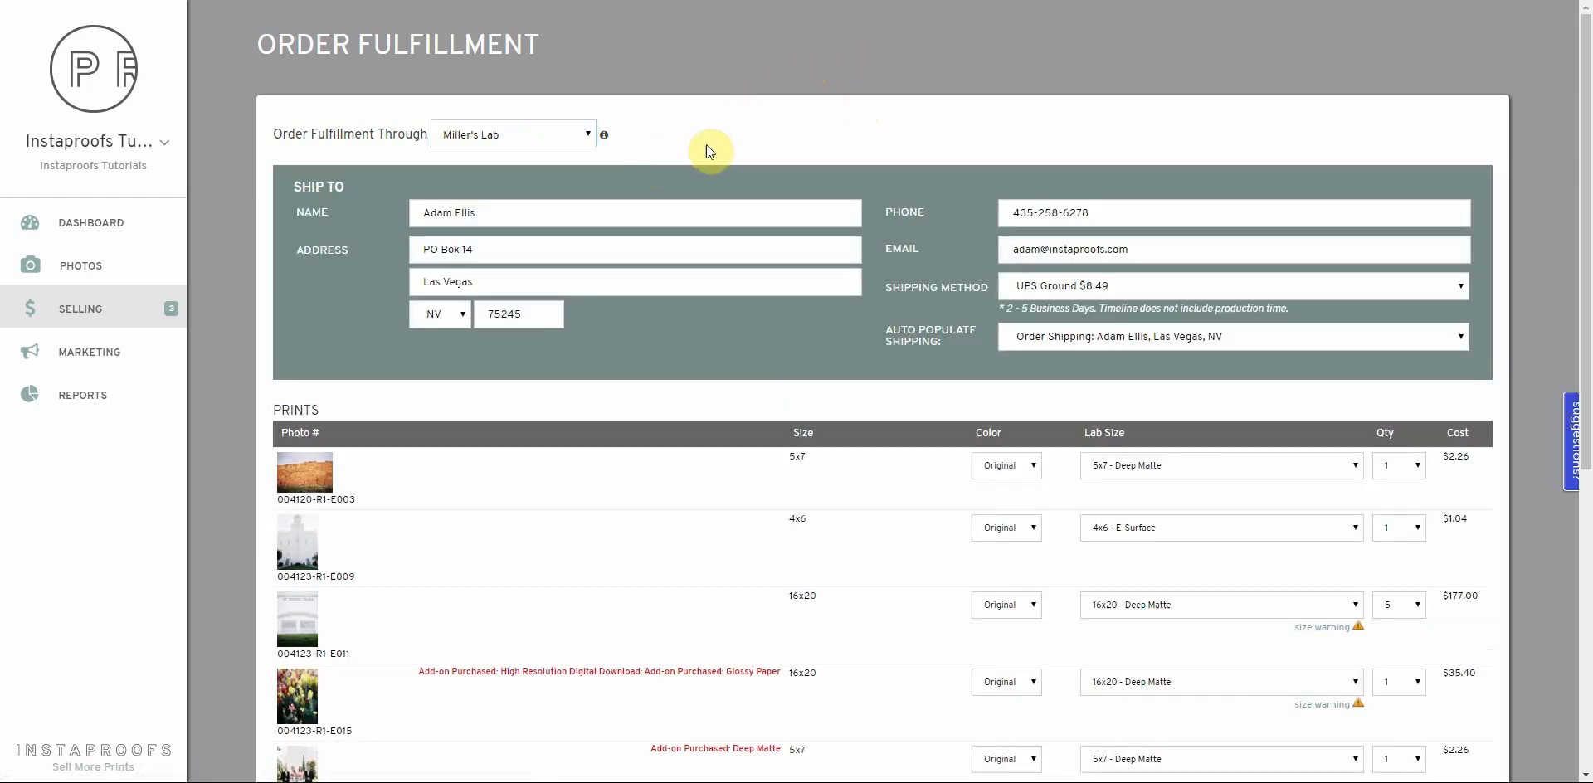
Step: Switch the order's fulfillment lab back to Richard Photo Lab and accept restarting the process
{"action": "left_click", "coordinate": [511, 134]}
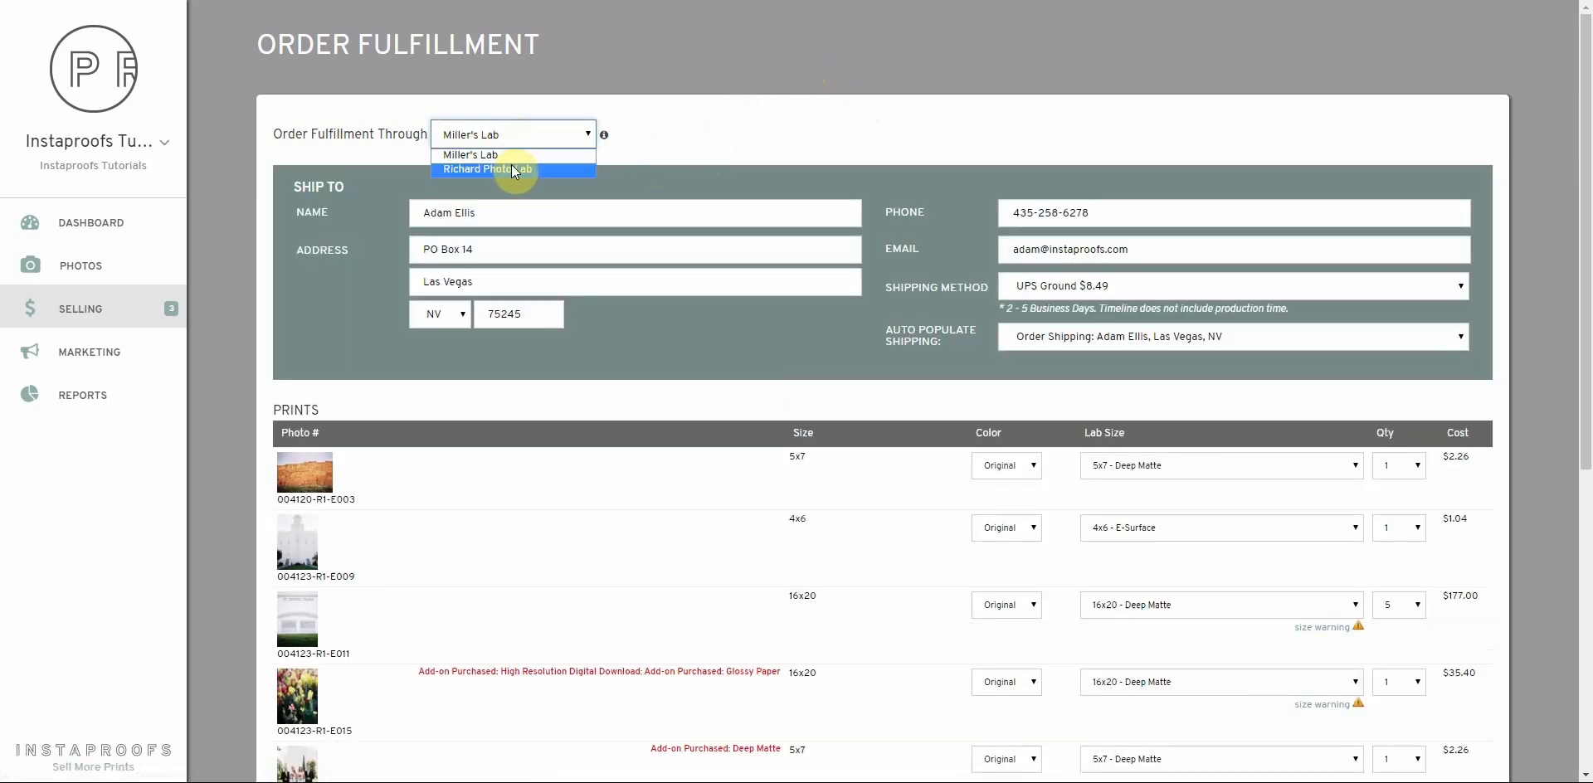
{"action": "left_click", "coordinate": [511, 170]}
{"action": "left_click", "coordinate": [878, 51]}
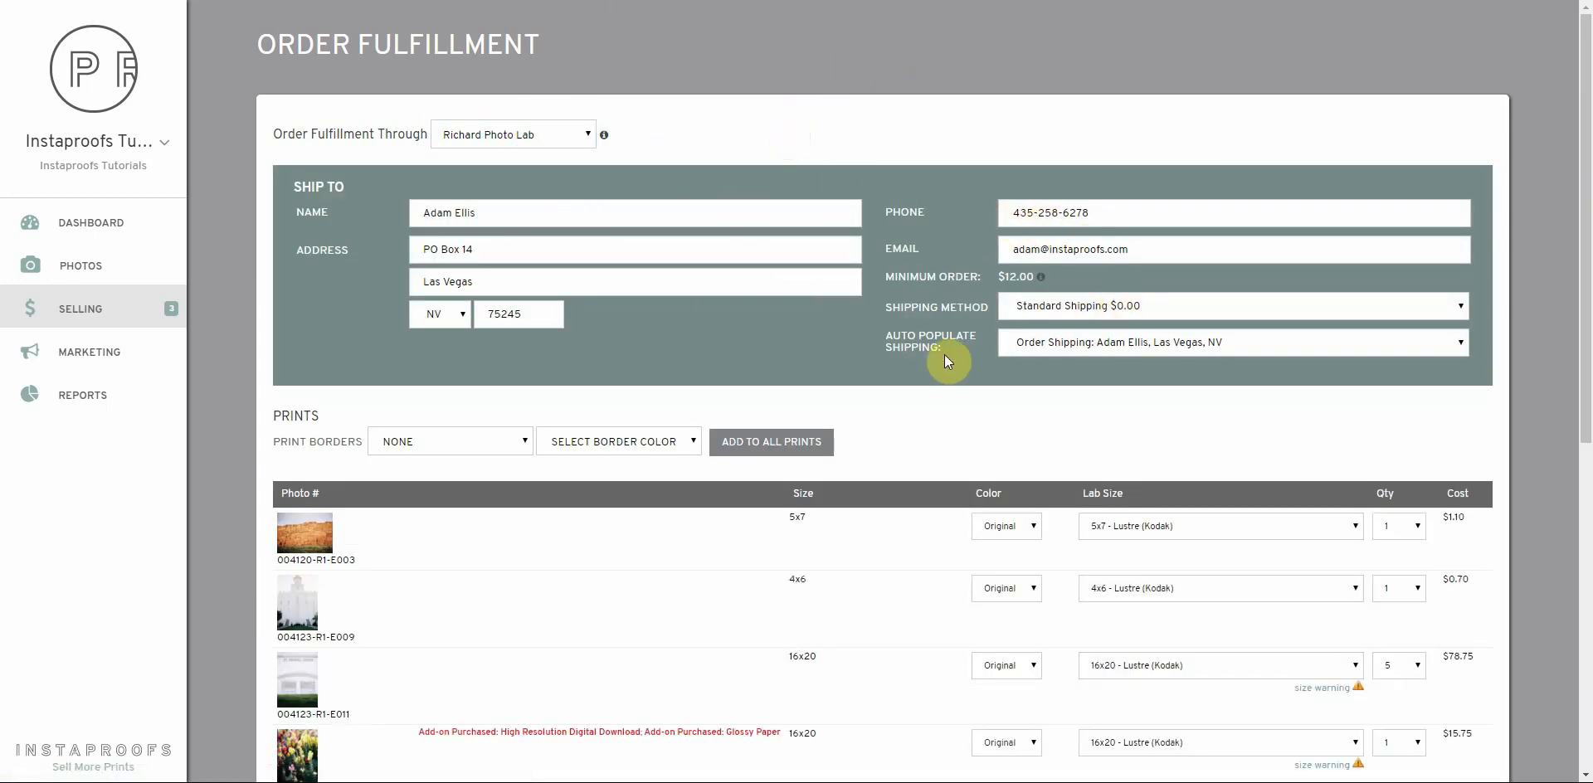
Step: Set the lab size of print 004123-R1-E015 to 16x20 - Glossy (Kodak) to match its purchased paper add-on
{"action": "scroll", "coordinate": [605, 169], "scroll_direction": "down", "scroll_amount": 2}
{"action": "scroll", "coordinate": [605, 166], "scroll_direction": "down", "scroll_amount": 4}
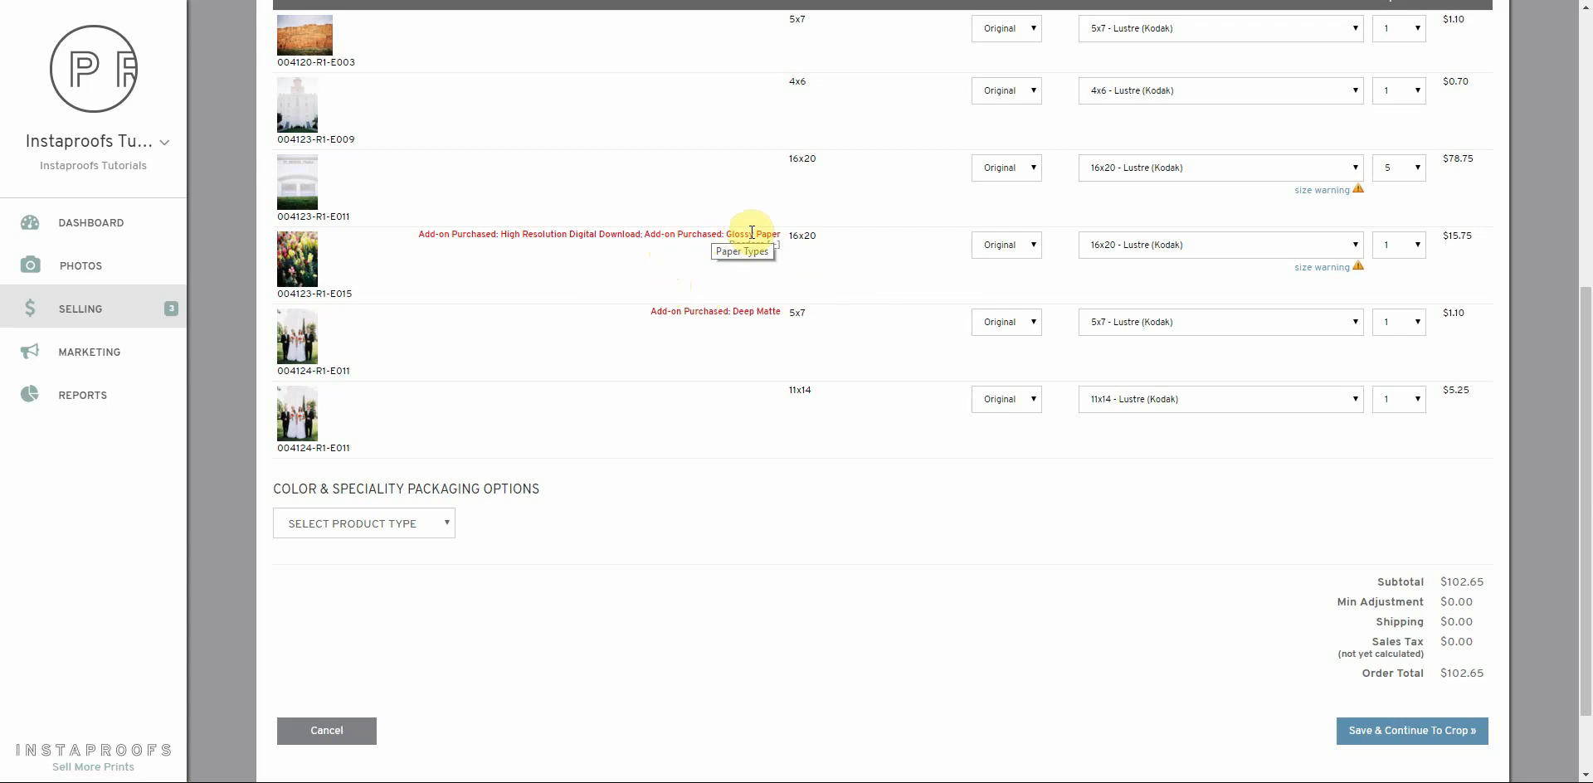
{"action": "left_click", "coordinate": [1142, 248]}
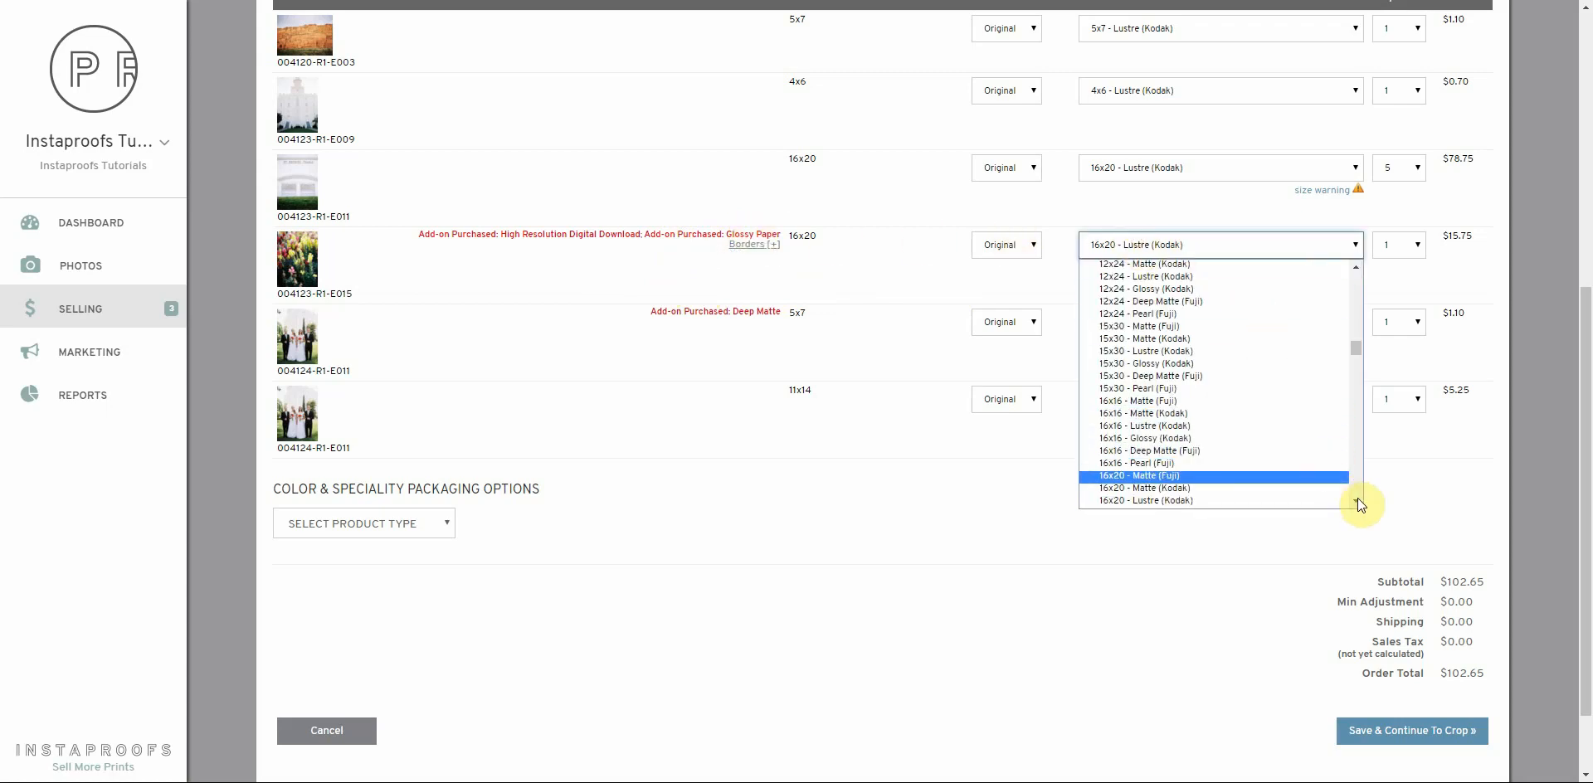
{"action": "left_click", "coordinate": [1192, 480]}
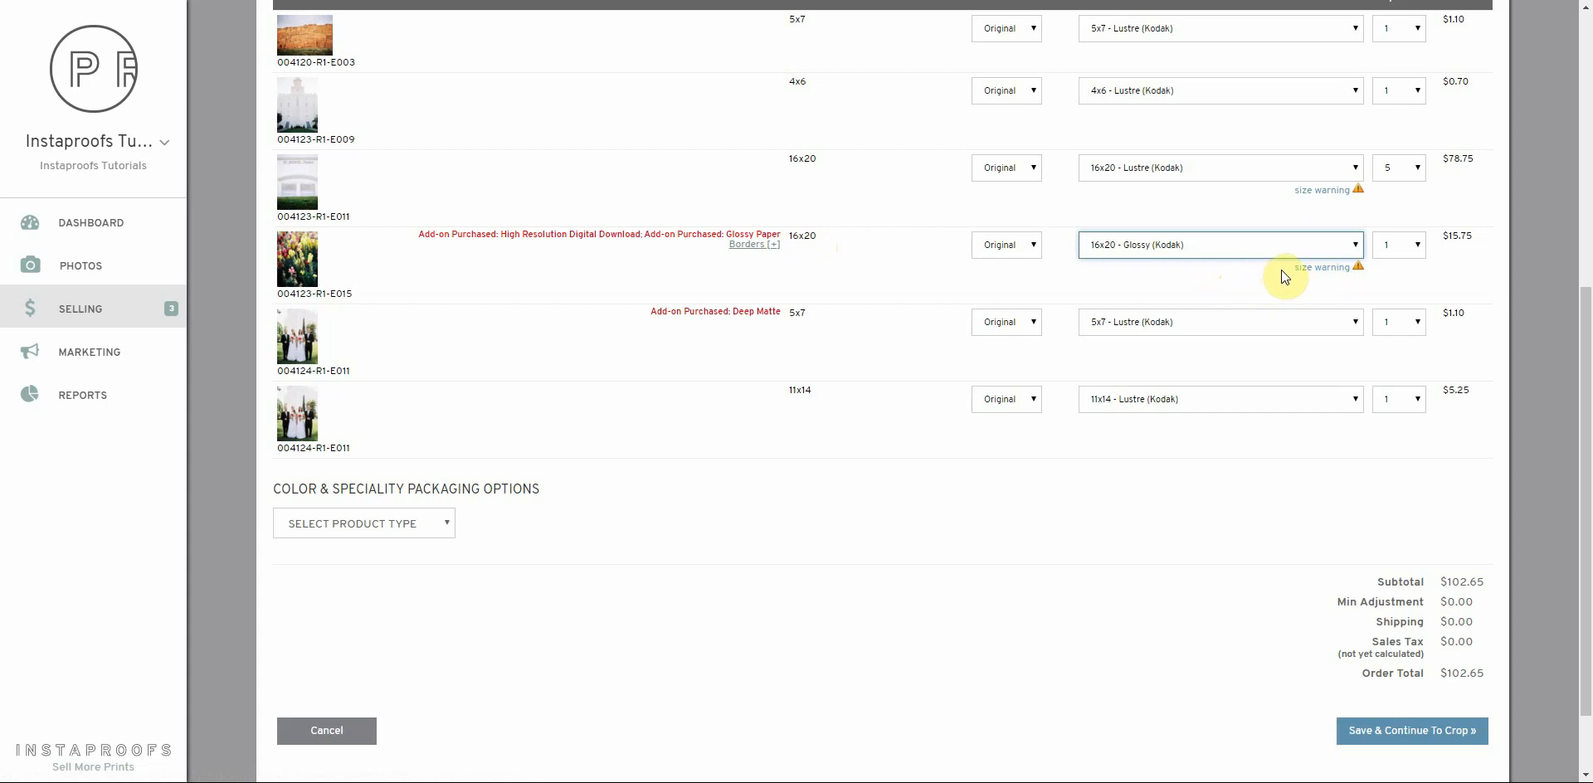
Step: Choose Lab Color Correction with the $5.10 color correct option under the color and speciality packaging options
{"action": "scroll", "coordinate": [655, 176], "scroll_direction": "down", "scroll_amount": 1}
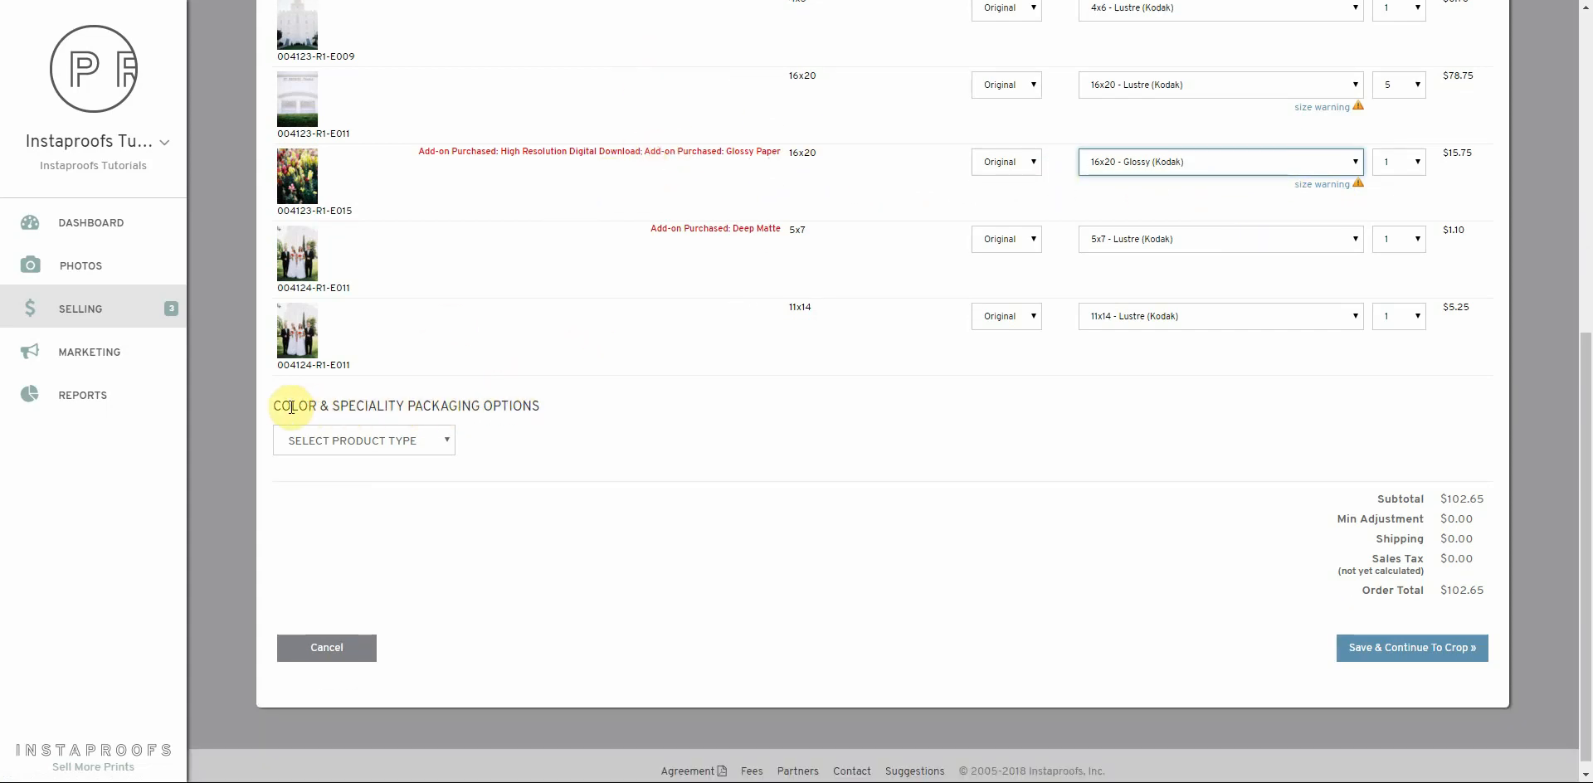
{"action": "left_click_drag", "start_coordinate": [282, 406], "coordinate": [400, 399]}
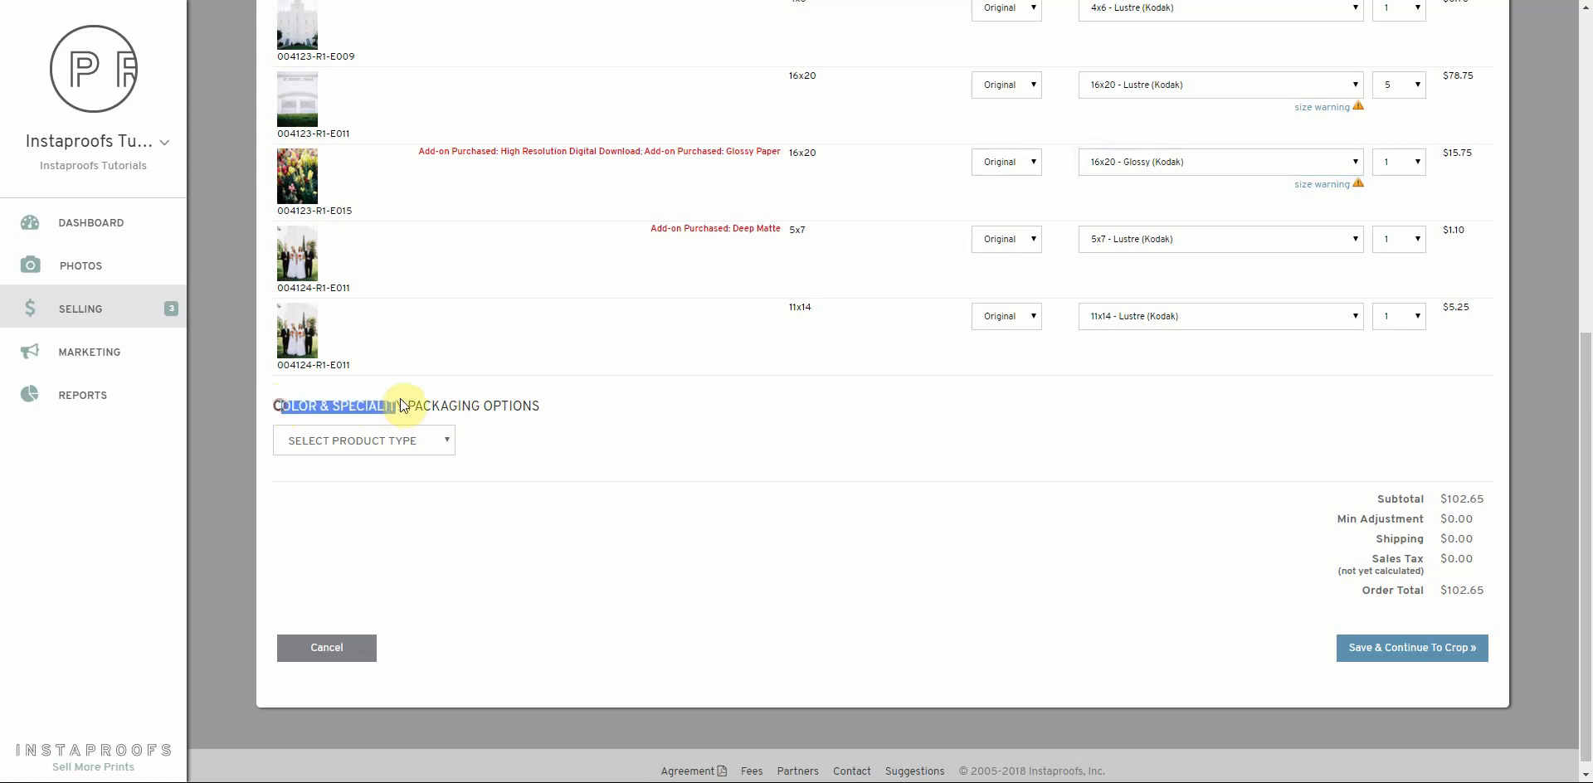
{"action": "left_click", "coordinate": [385, 438]}
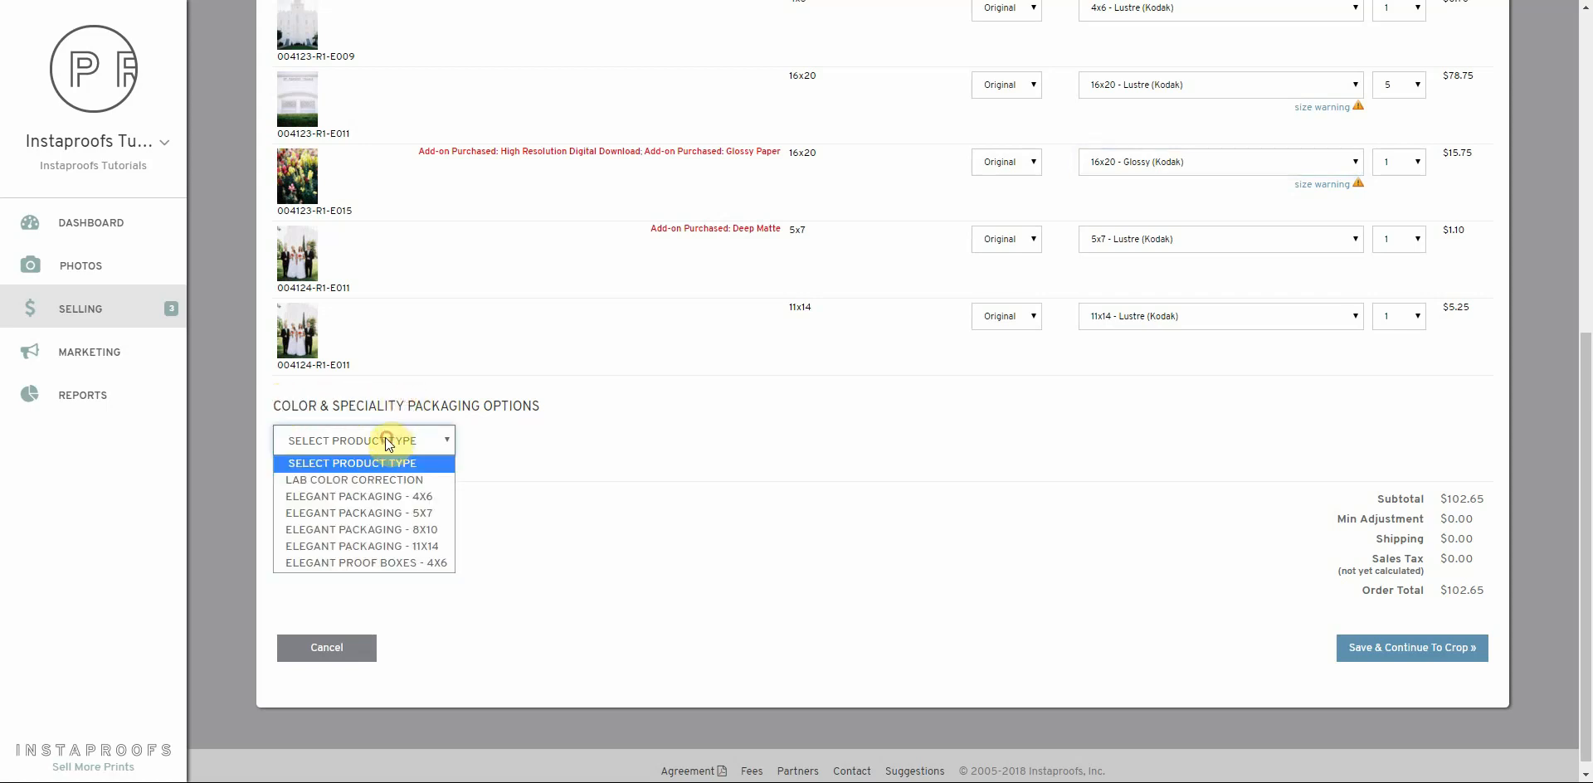
{"action": "left_click", "coordinate": [393, 482]}
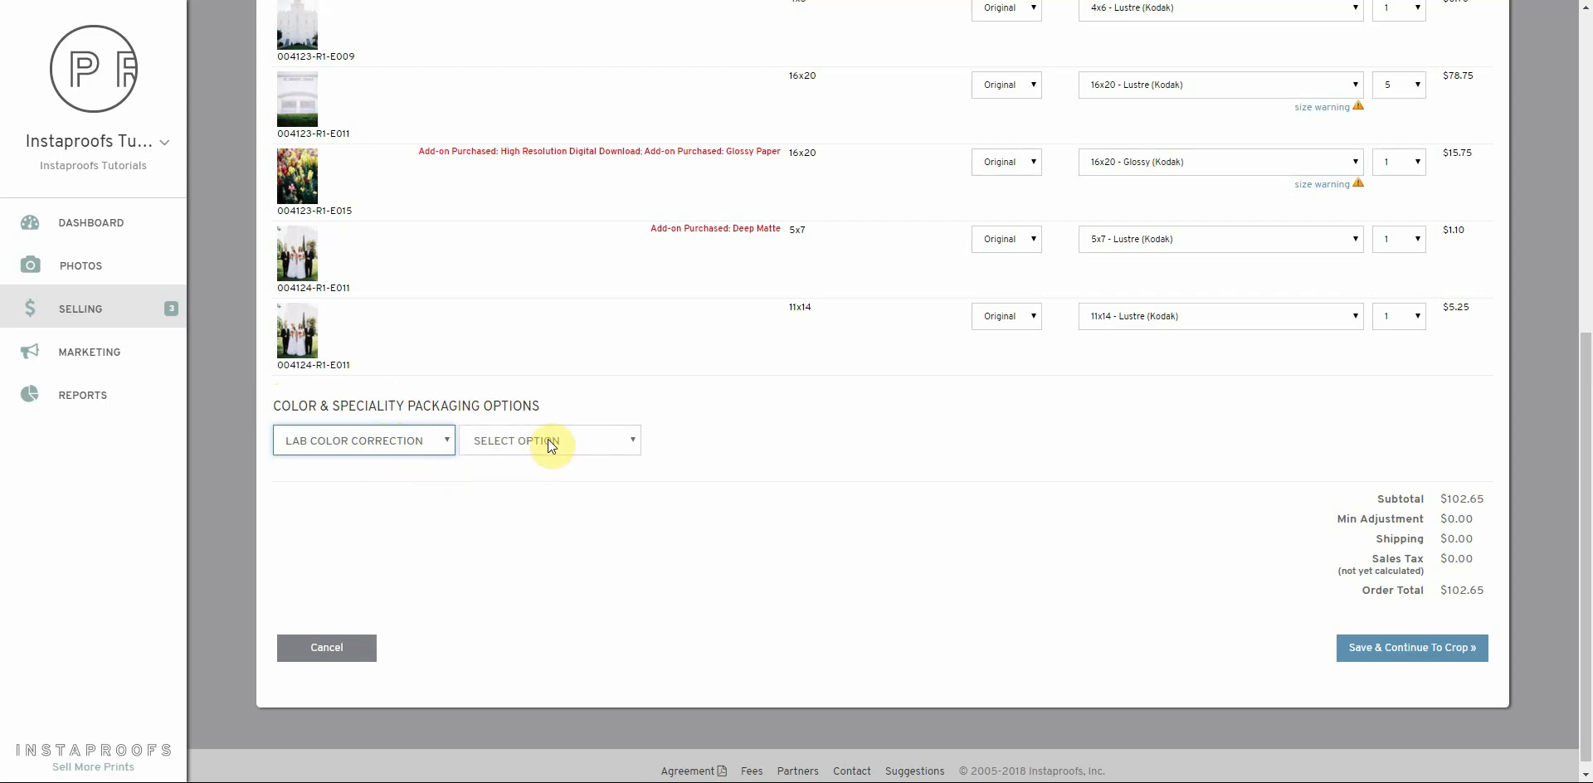
{"action": "left_click", "coordinate": [548, 440]}
{"action": "left_click", "coordinate": [612, 485]}
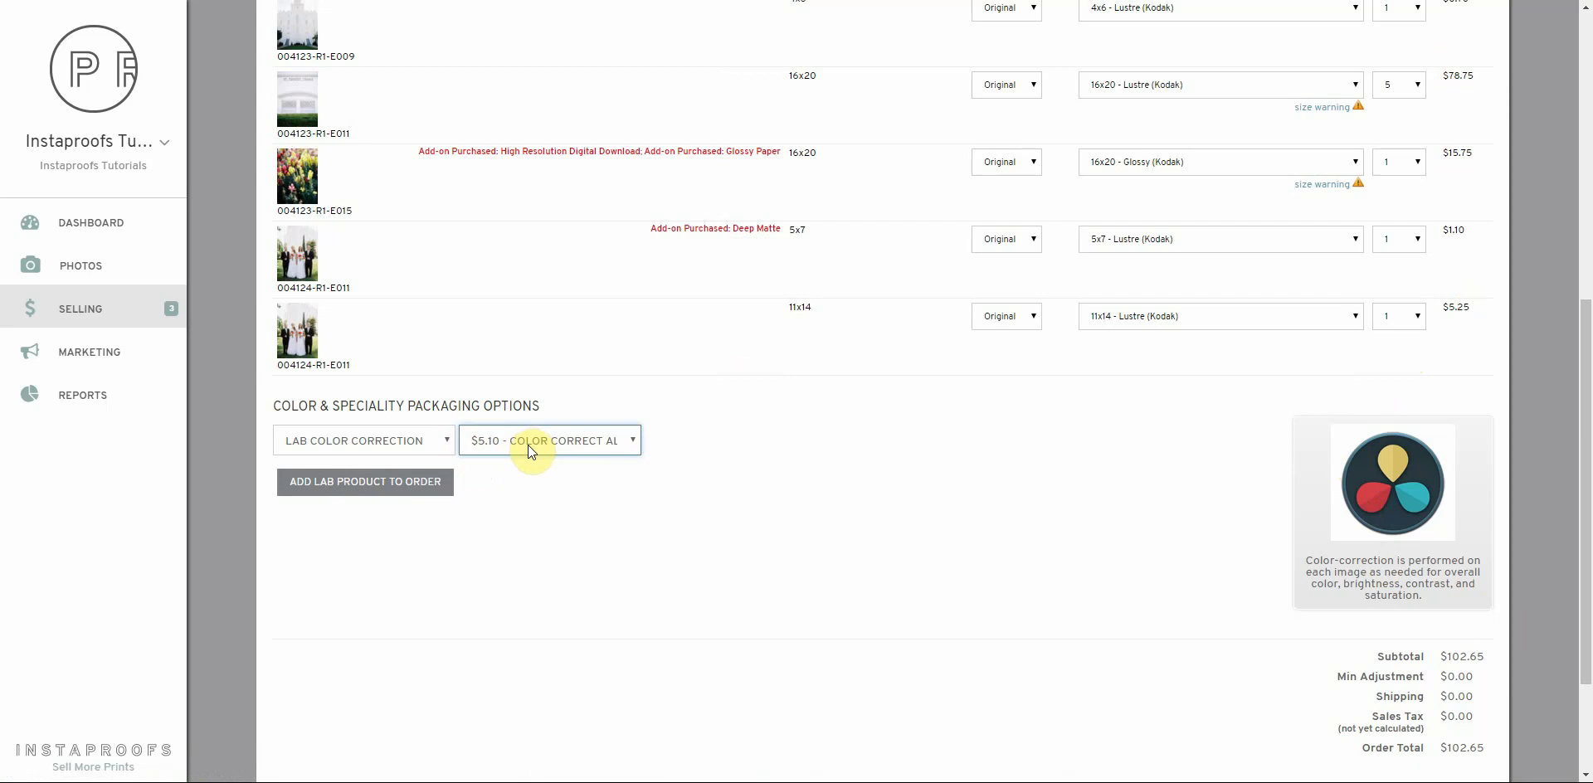
Step: Add Elegant Packaging - 5x7 in Sage Green ($5.75) to the lab order
{"action": "left_click", "coordinate": [410, 443]}
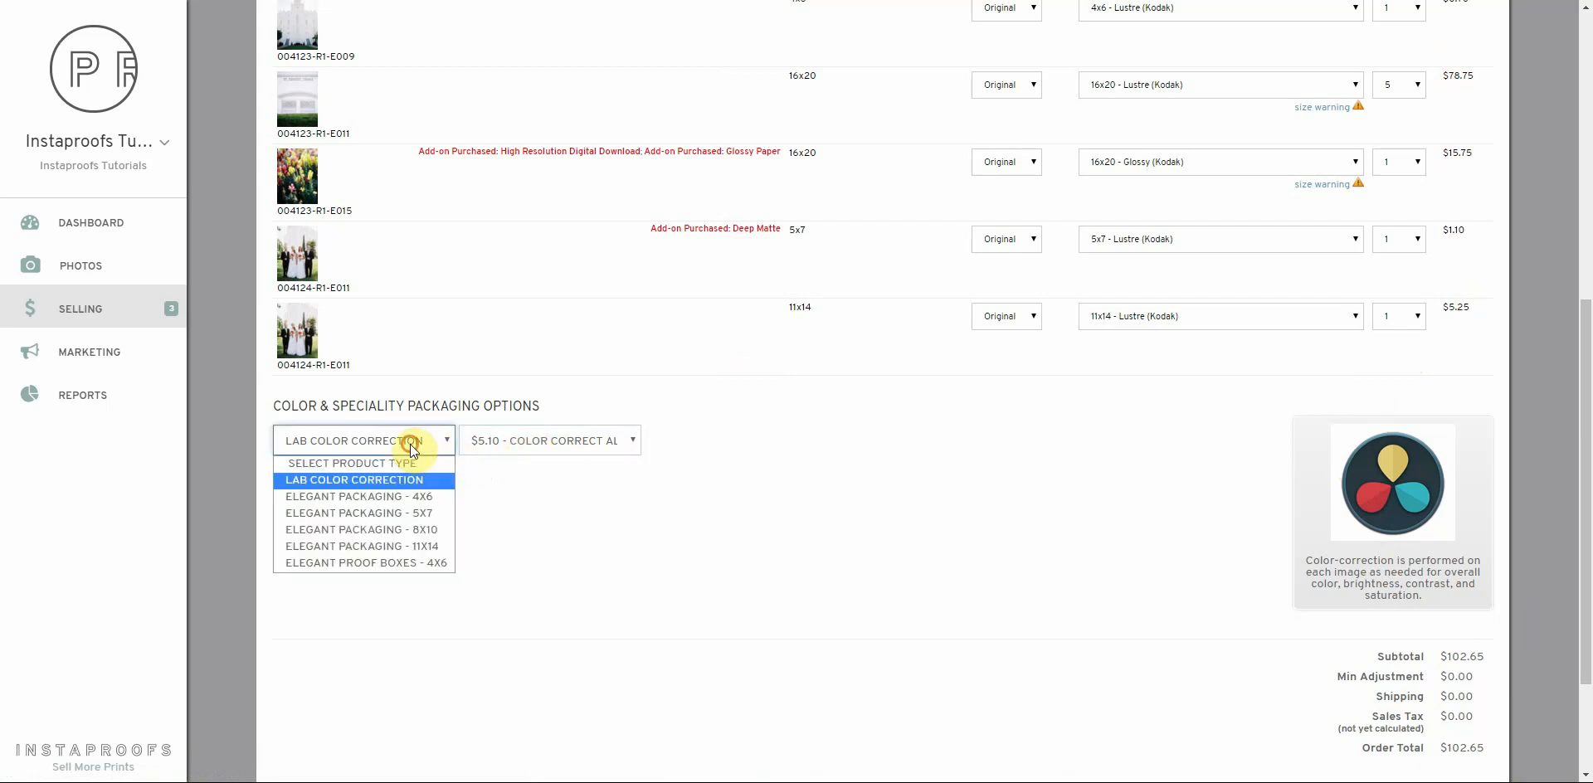
{"action": "left_click", "coordinate": [369, 511]}
{"action": "left_click", "coordinate": [576, 439]}
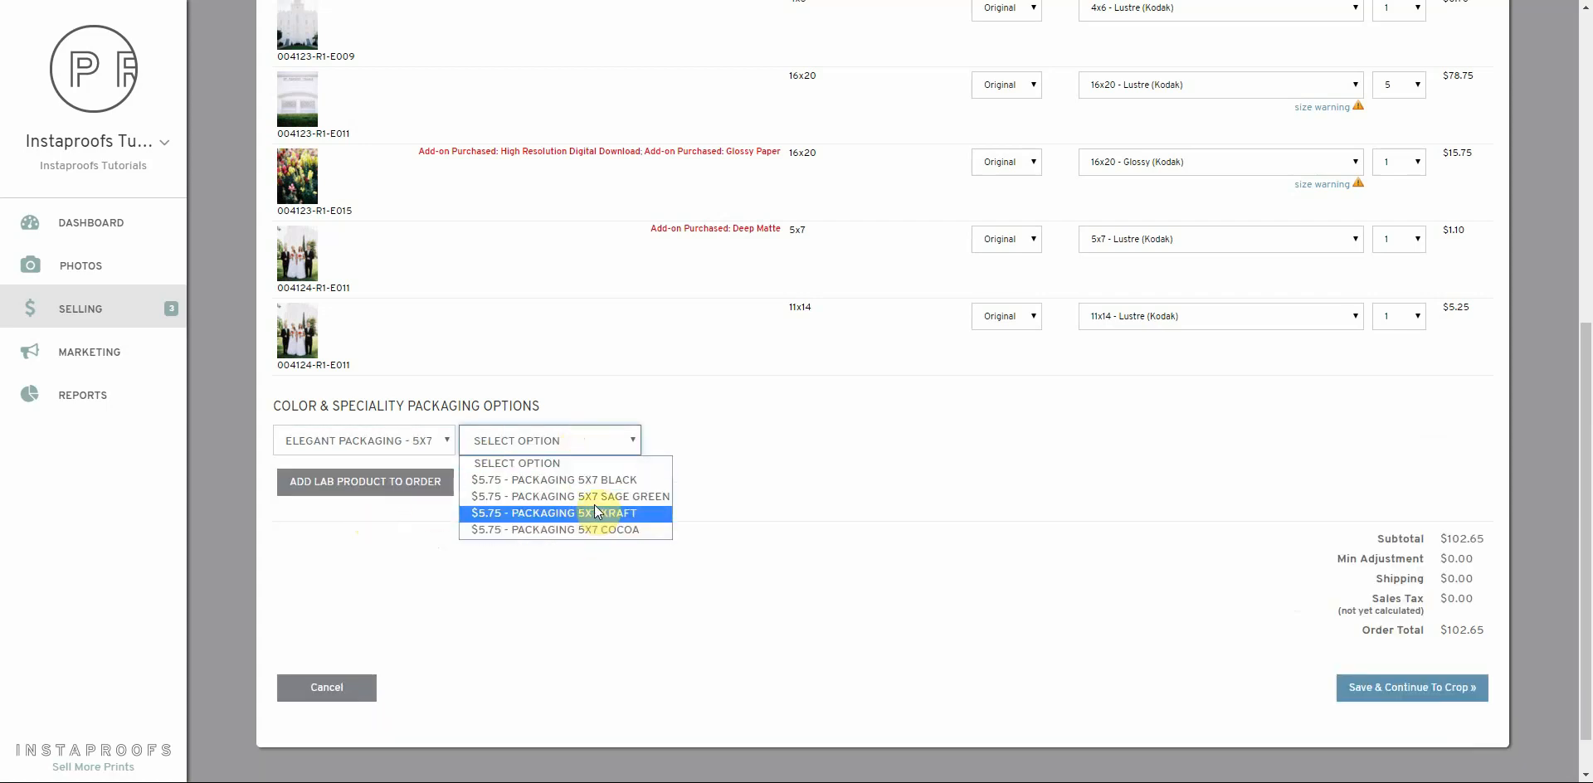
{"action": "left_click", "coordinate": [596, 497]}
{"action": "left_click", "coordinate": [410, 493]}
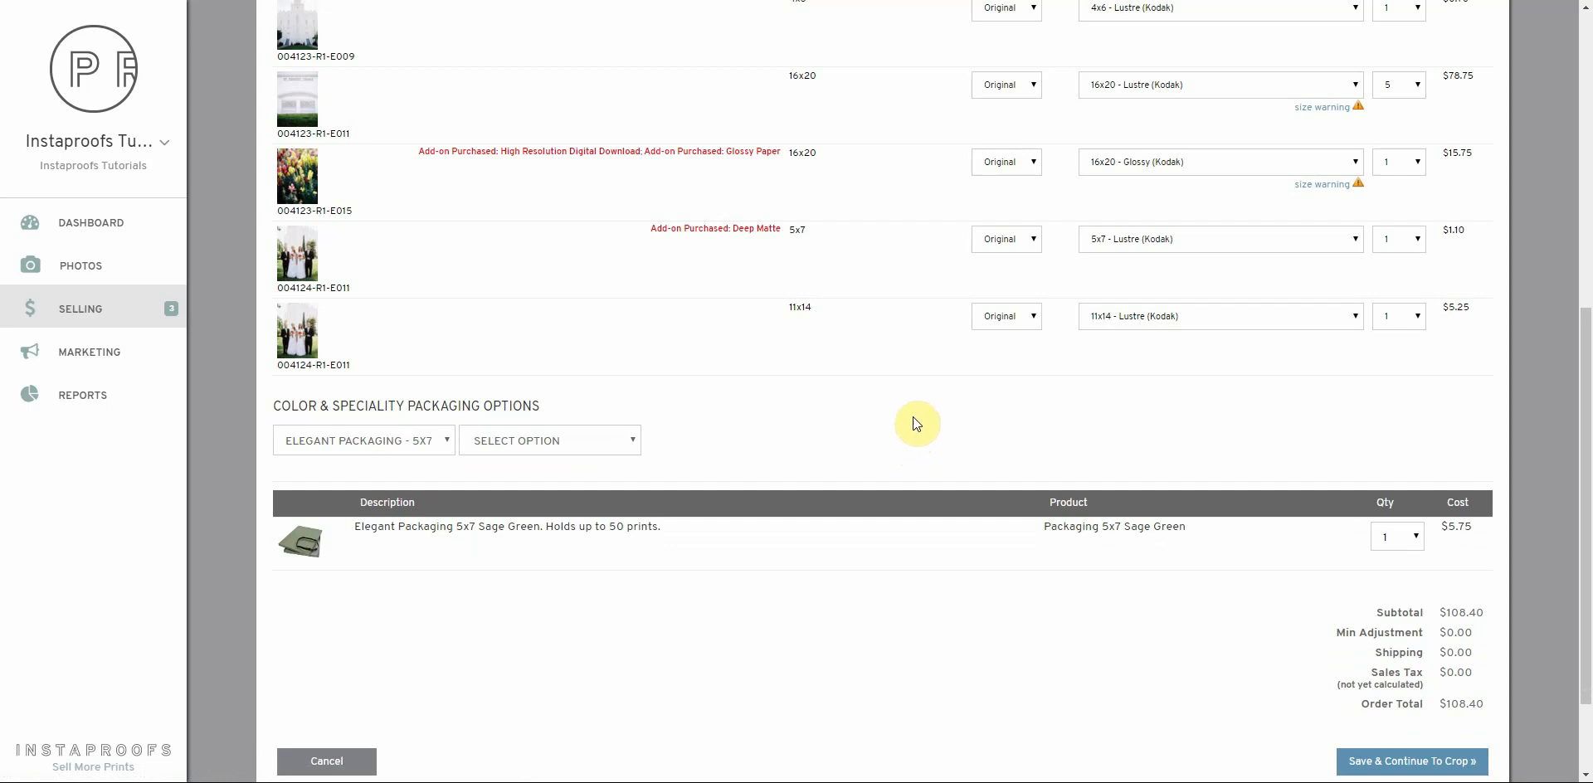
Step: Check the fulfillment settings, save them and continue to cropping the images
{"action": "scroll", "coordinate": [913, 417], "scroll_direction": "up", "scroll_amount": 7}
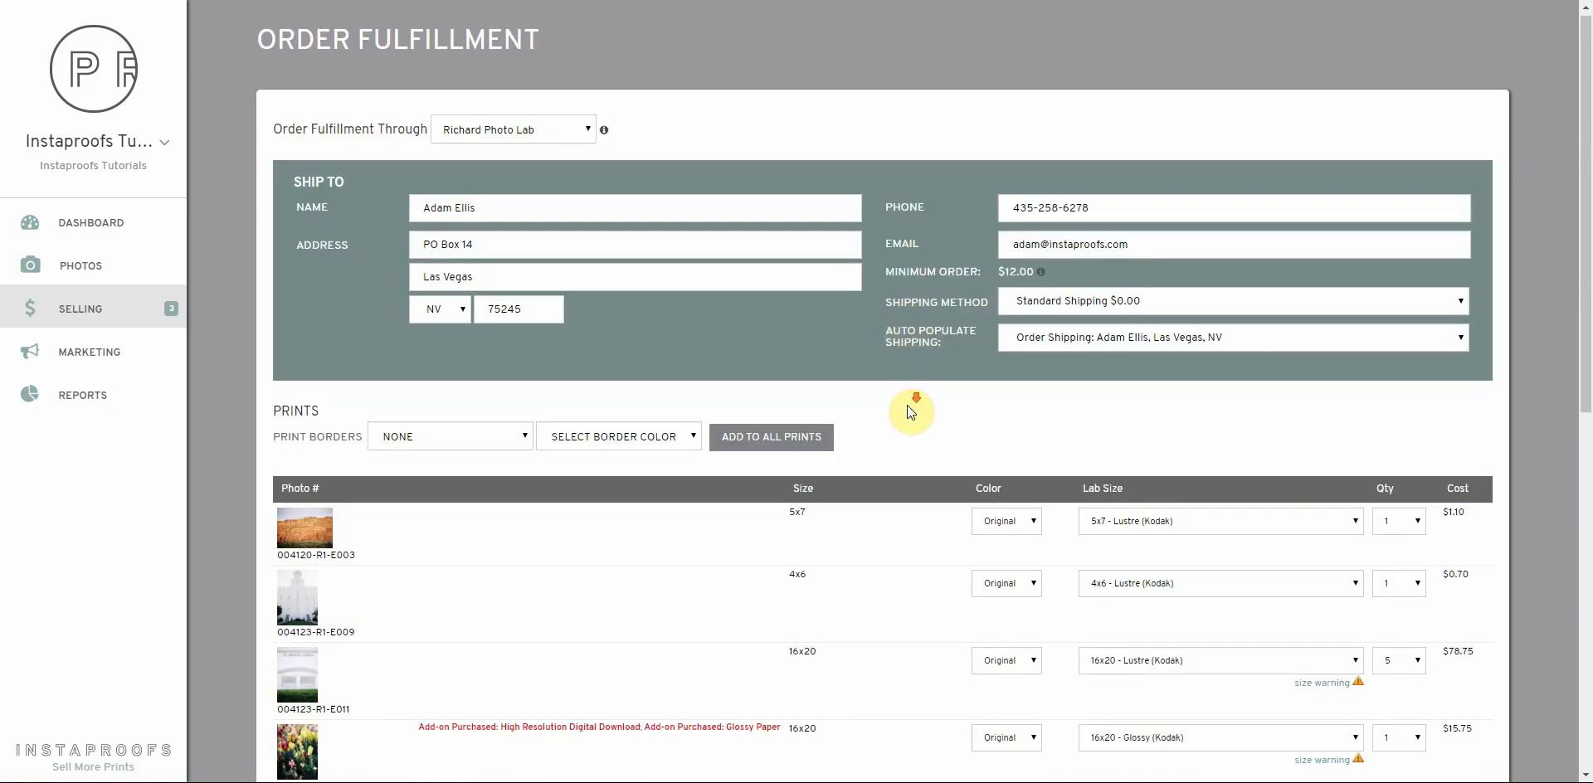
{"action": "scroll", "coordinate": [908, 405], "scroll_direction": "down", "scroll_amount": 8}
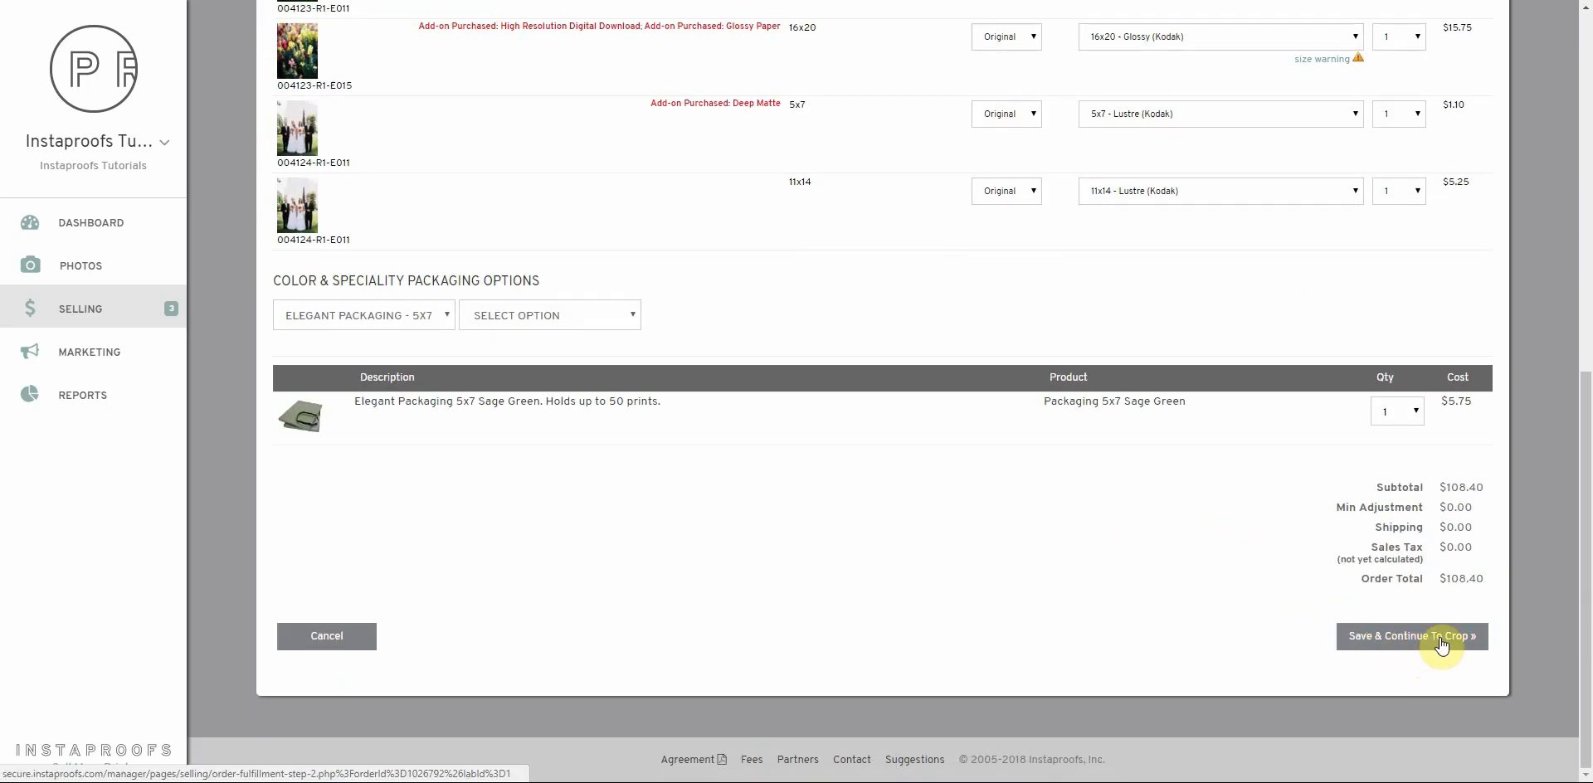
{"action": "left_click", "coordinate": [1442, 646]}
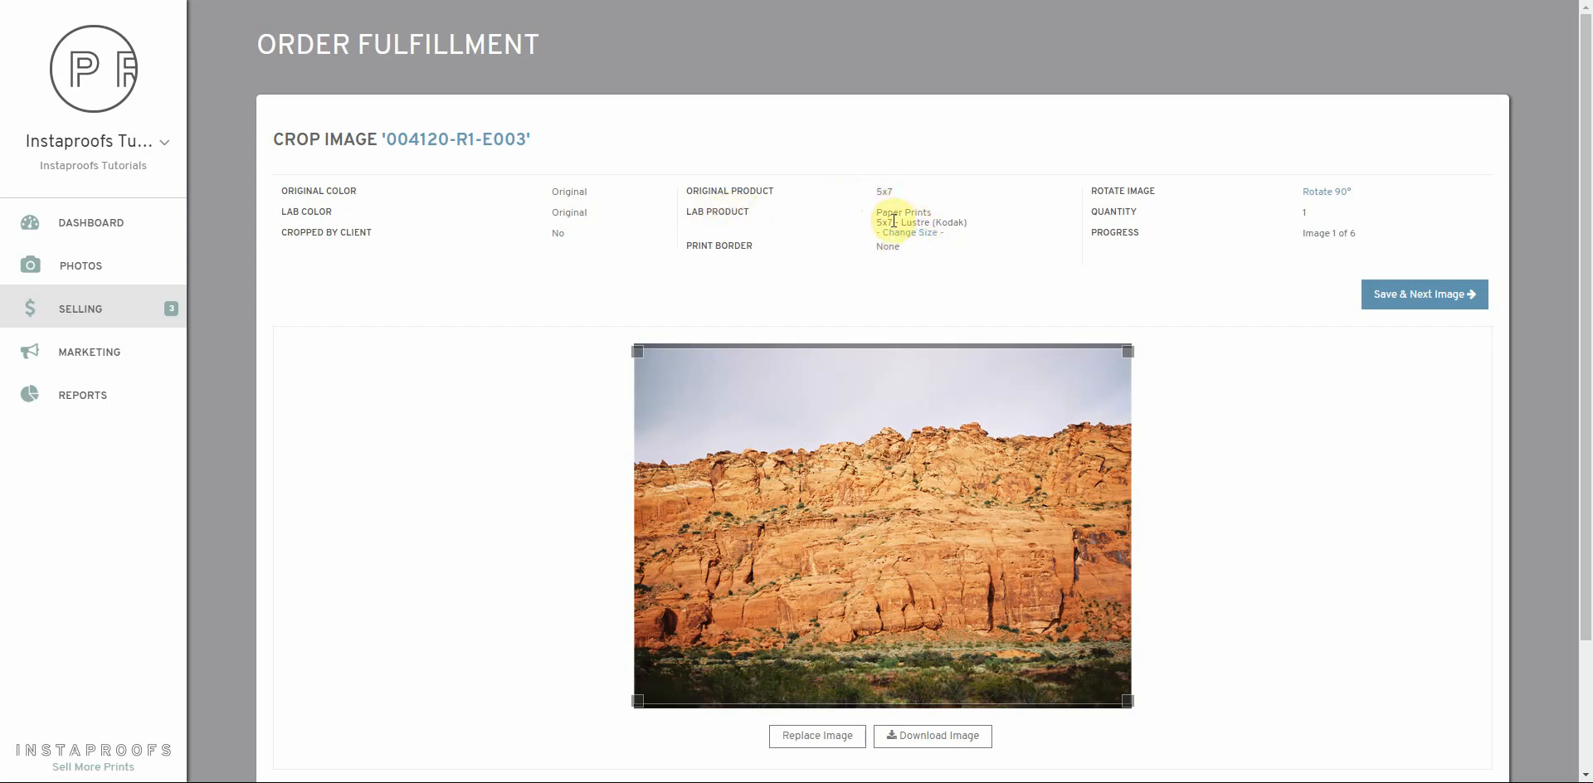
Step: Crop image 004120-R1-E003 to a smaller central area of the red cliff with some sky, save it and continue to the second image
{"action": "scroll", "coordinate": [889, 345], "scroll_direction": "down", "scroll_amount": 1}
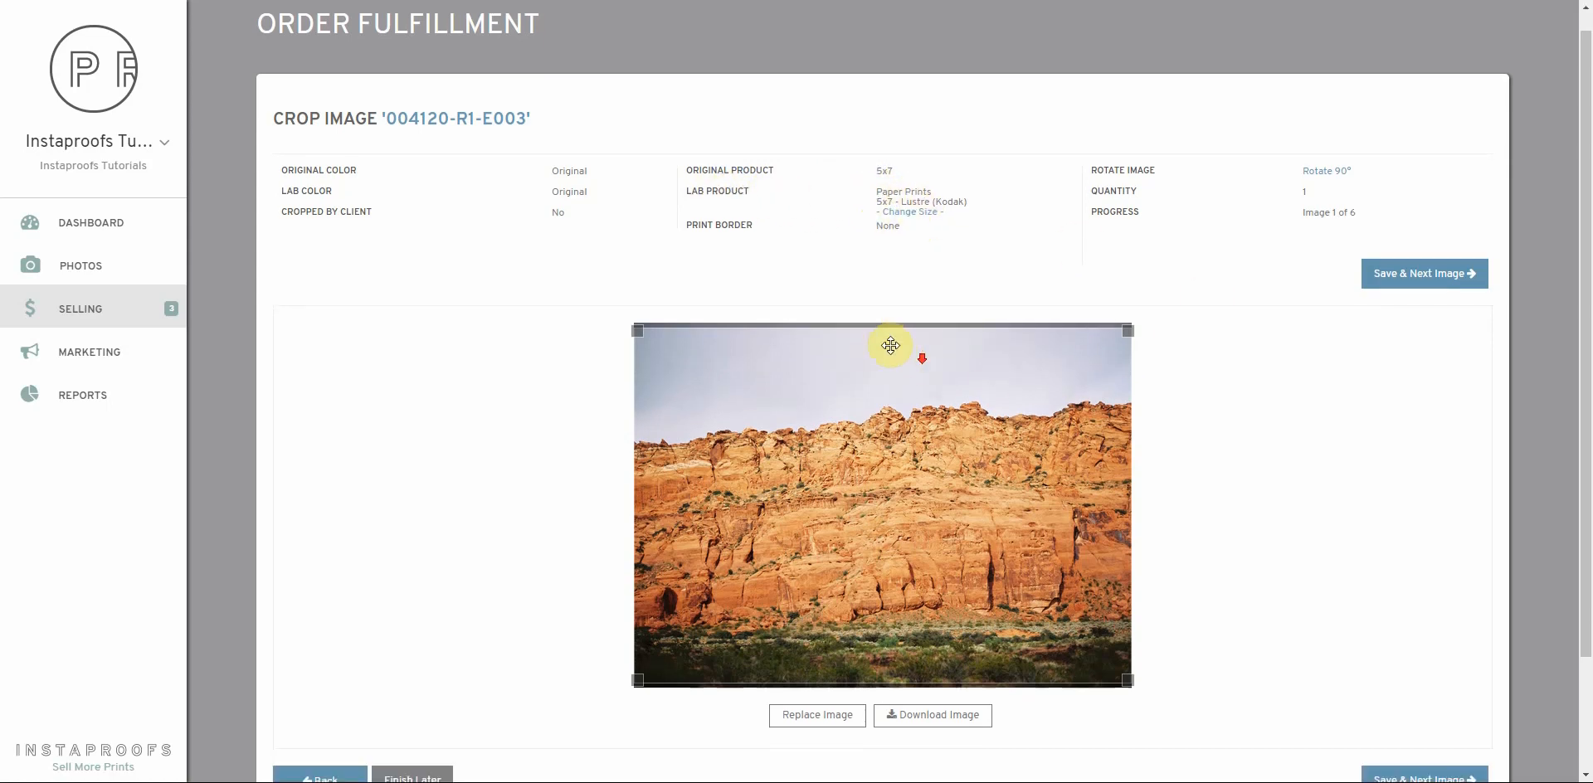
{"action": "left_click_drag", "start_coordinate": [1130, 270], "coordinate": [928, 377]}
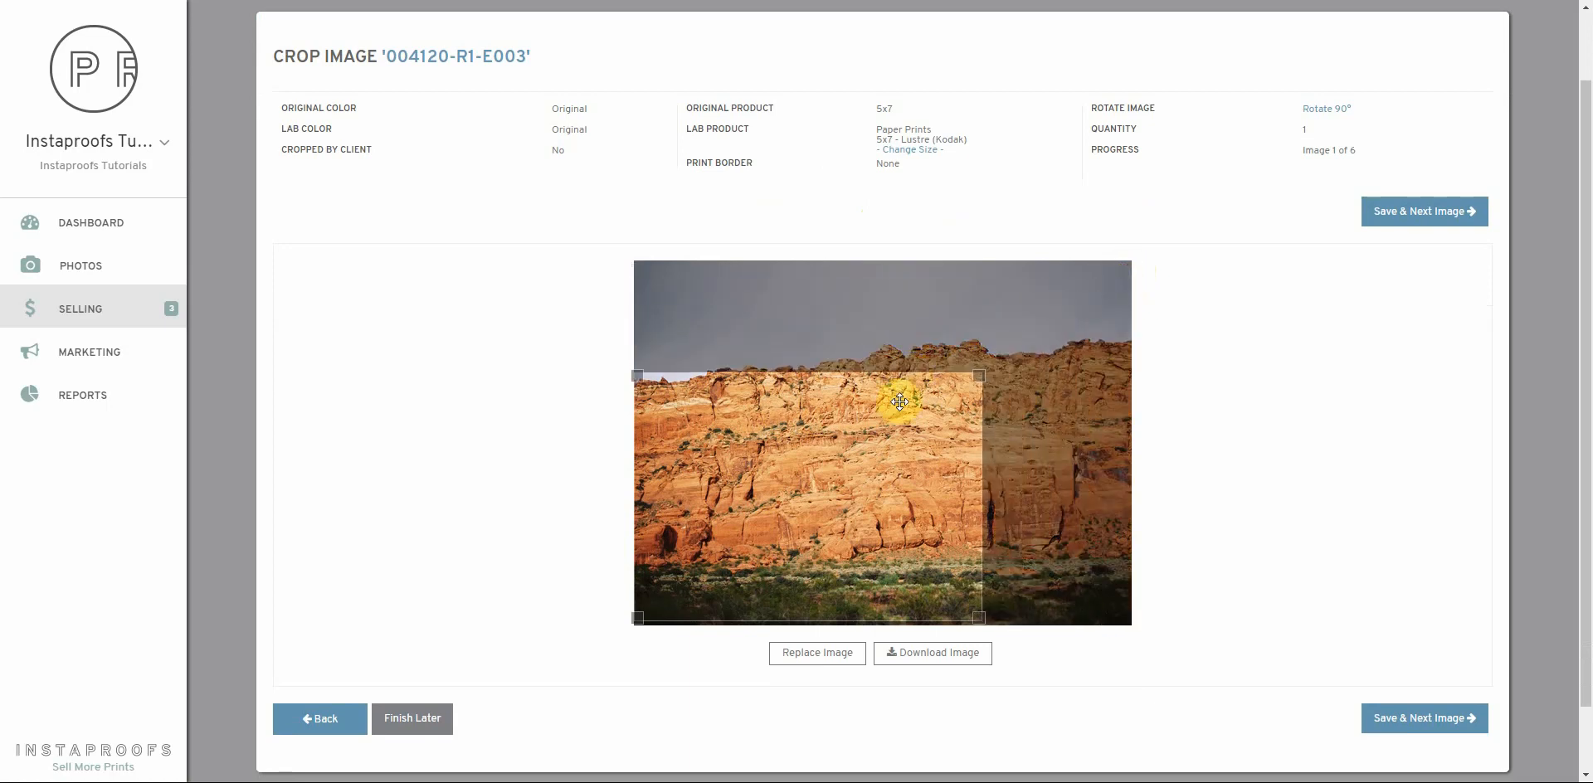
{"action": "left_click_drag", "start_coordinate": [863, 431], "coordinate": [945, 379]}
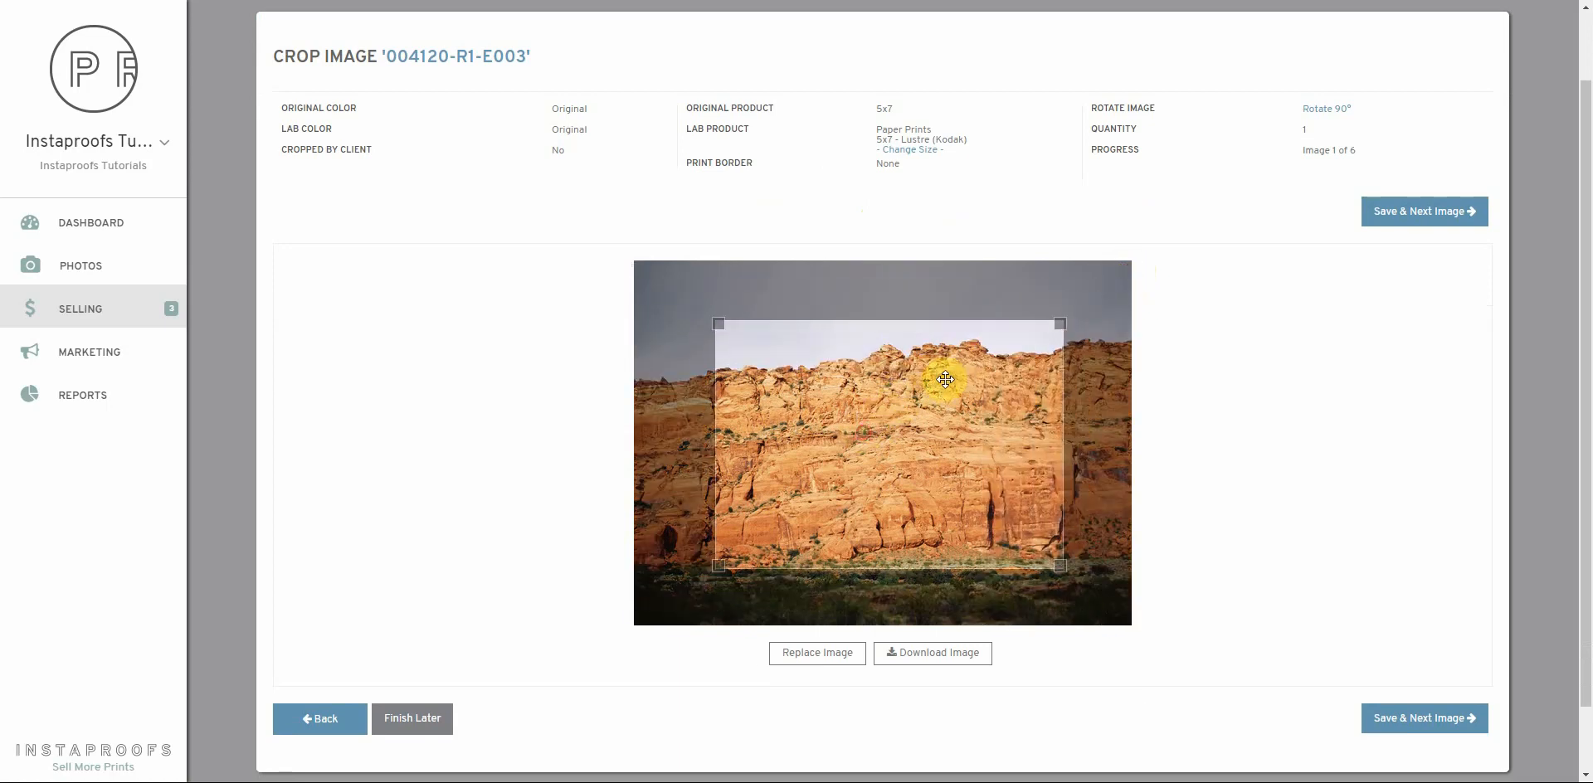
{"action": "left_click", "coordinate": [1419, 213]}
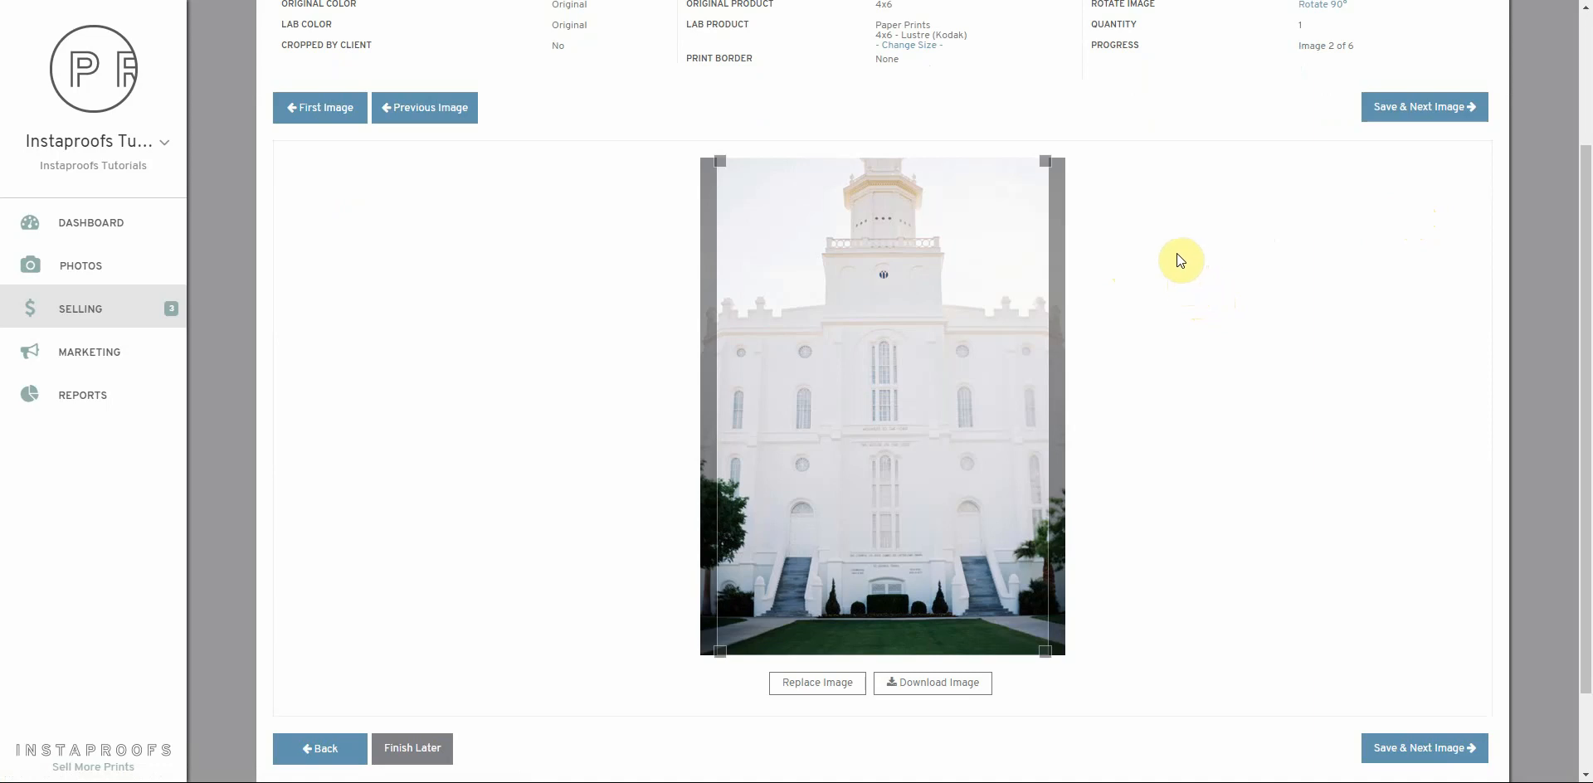
Step: Keep the 4x6 temple image's crop, shift the 16x20 window image's crop slightly, and save each to reach image 4
{"action": "left_click", "coordinate": [1401, 110]}
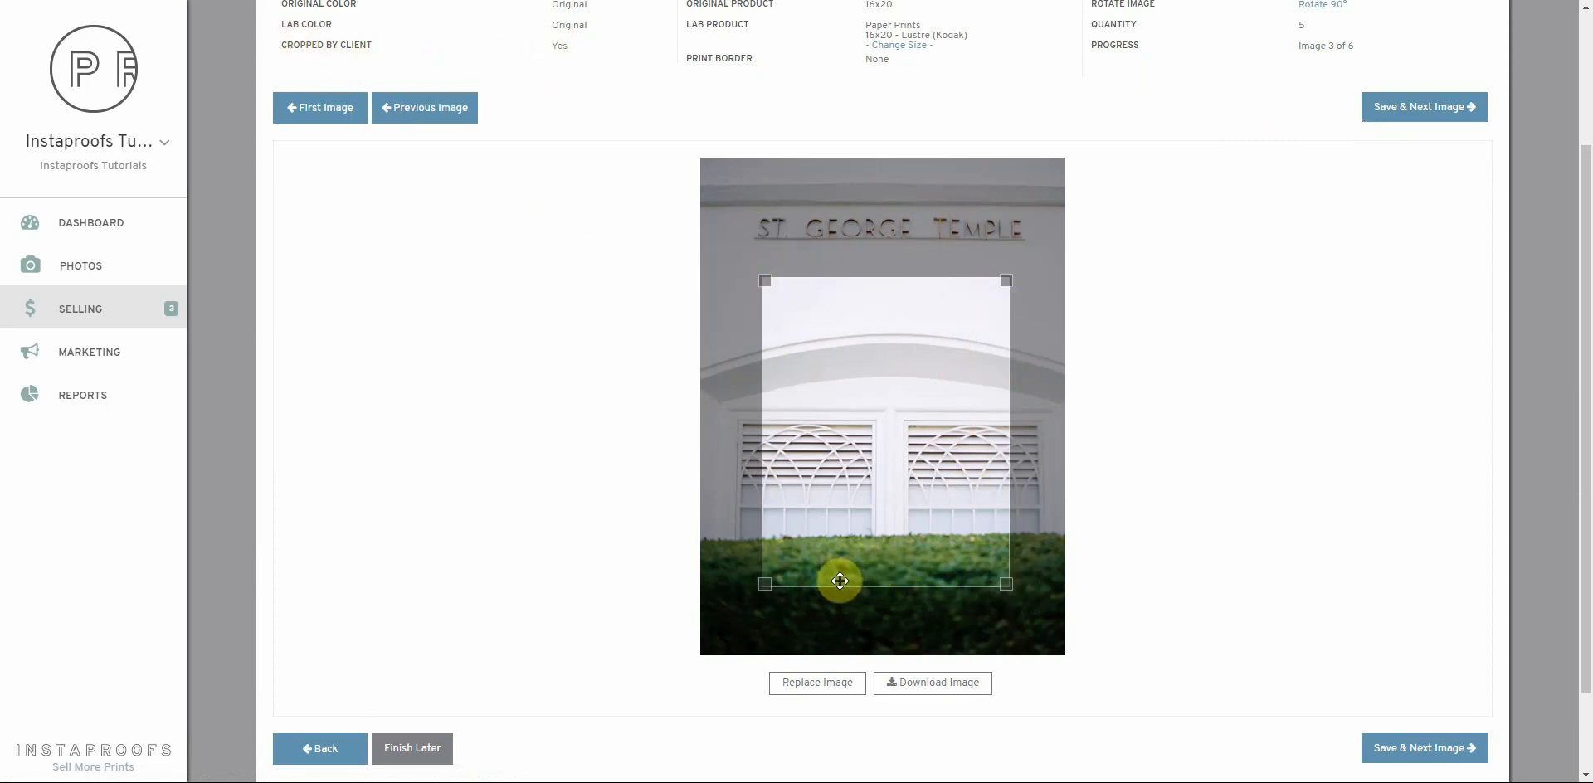
{"action": "mouse_move", "coordinate": [880, 412]}
{"action": "left_mouse_down"}
{"action": "mouse_move", "coordinate": [889, 370]}
{"action": "mouse_move", "coordinate": [880, 411]}
{"action": "left_mouse_up"}
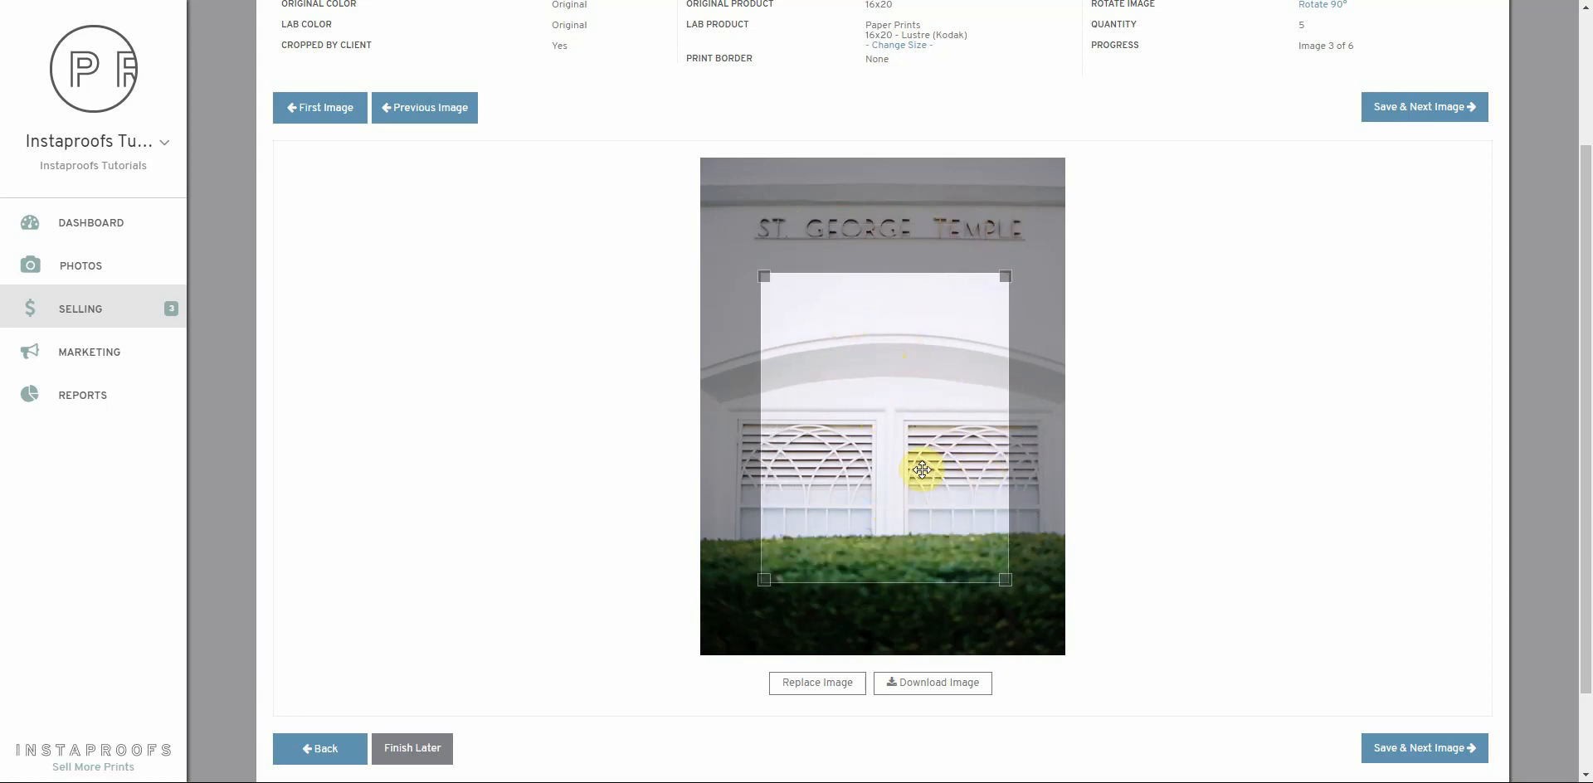
{"action": "left_click", "coordinate": [1423, 107]}
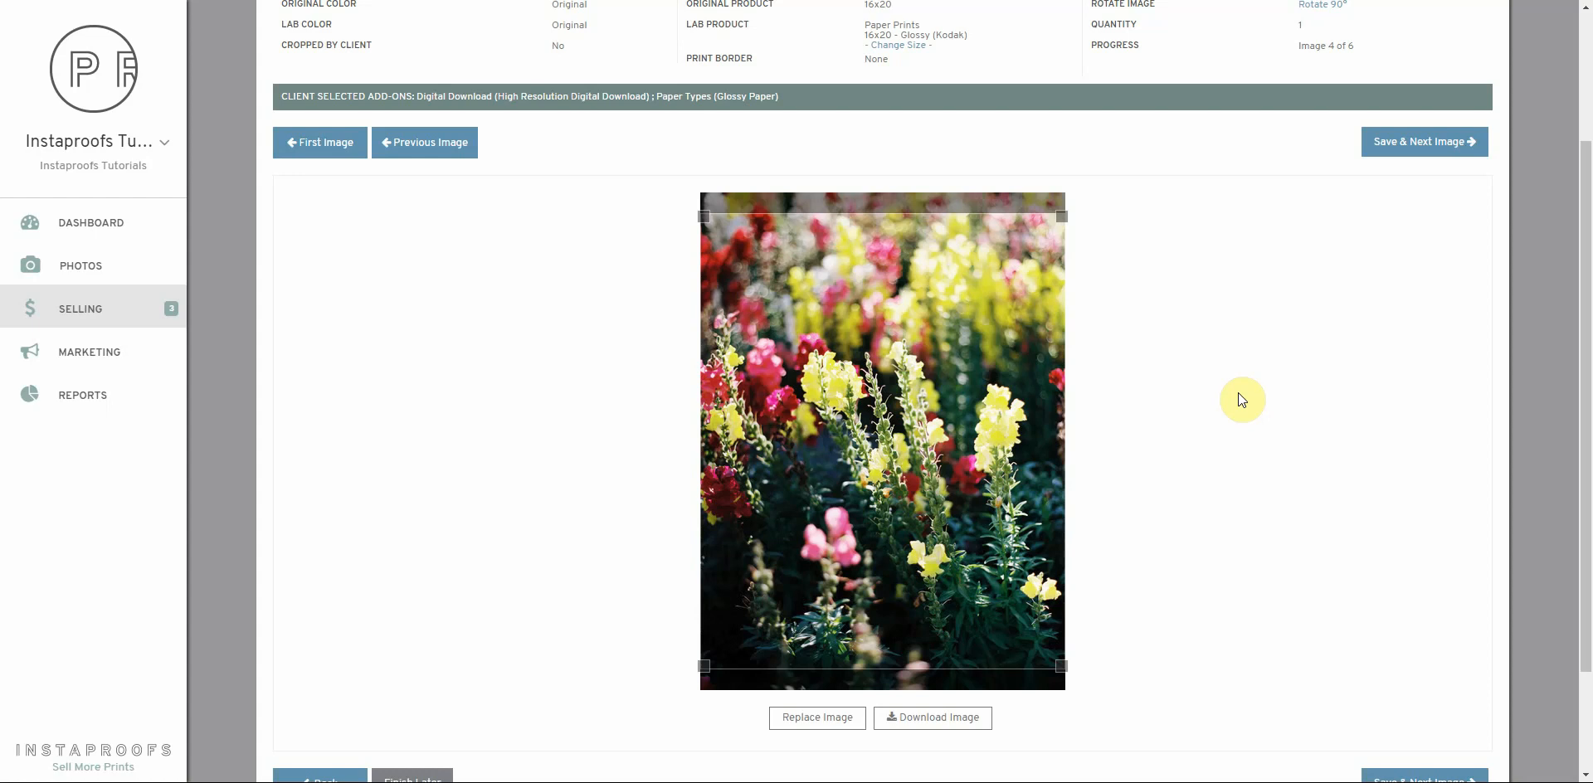
Step: Start changing the flower image's lab size and choose 16x20 - Matte (Kodak)
{"action": "left_click", "coordinate": [913, 46]}
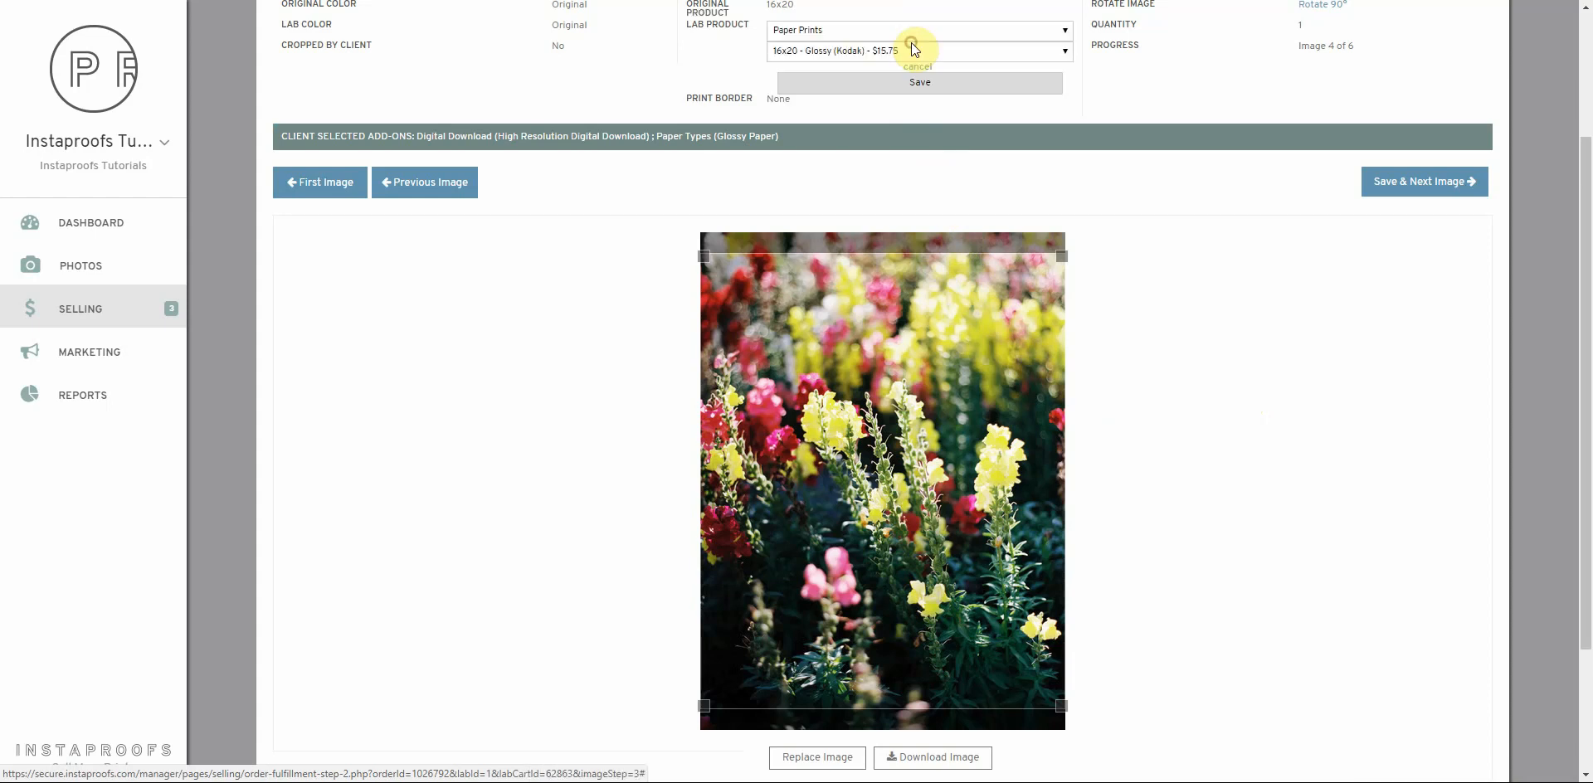
{"action": "left_click", "coordinate": [851, 50]}
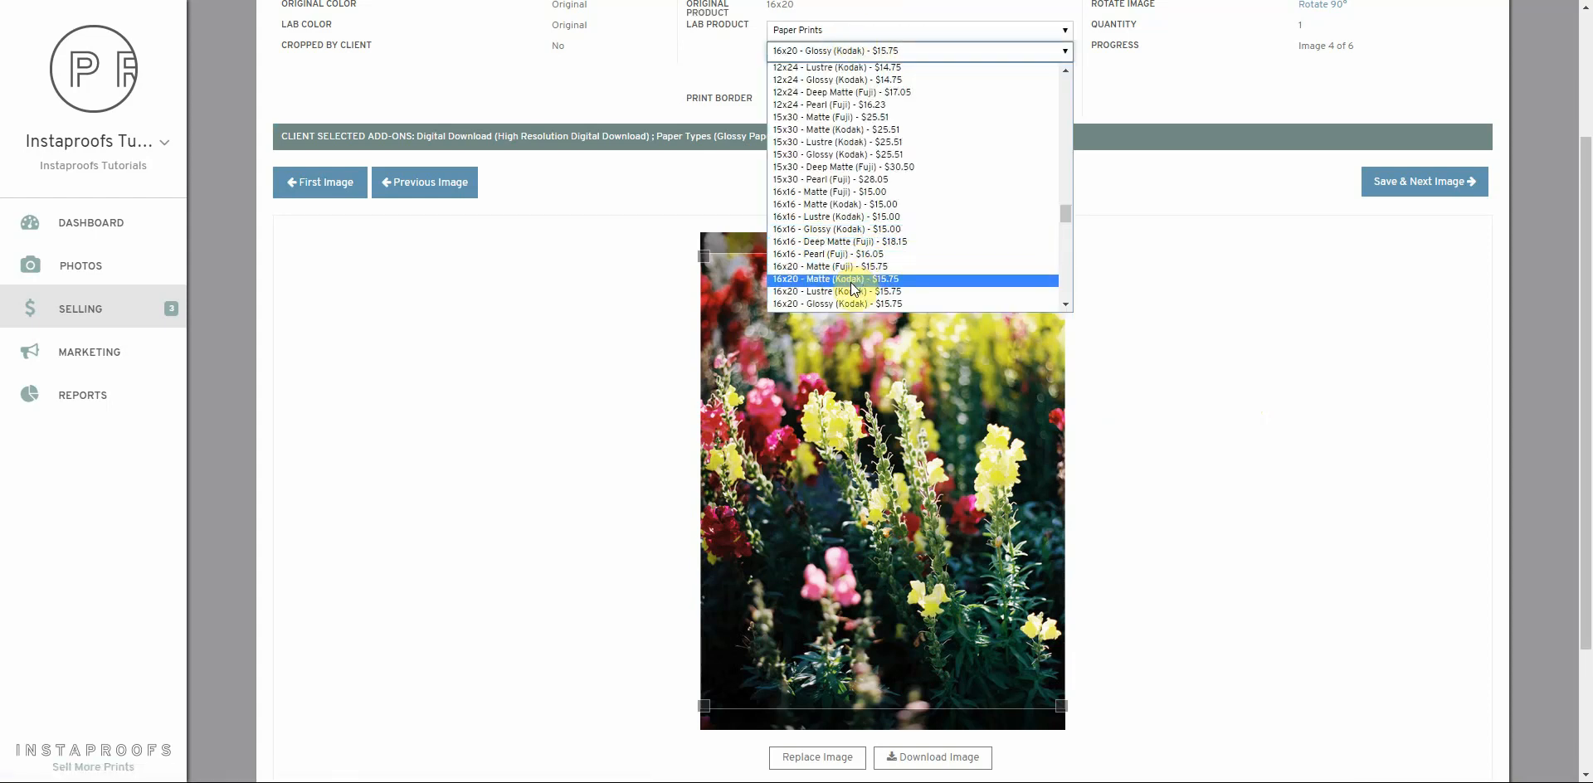
{"action": "left_click", "coordinate": [851, 279]}
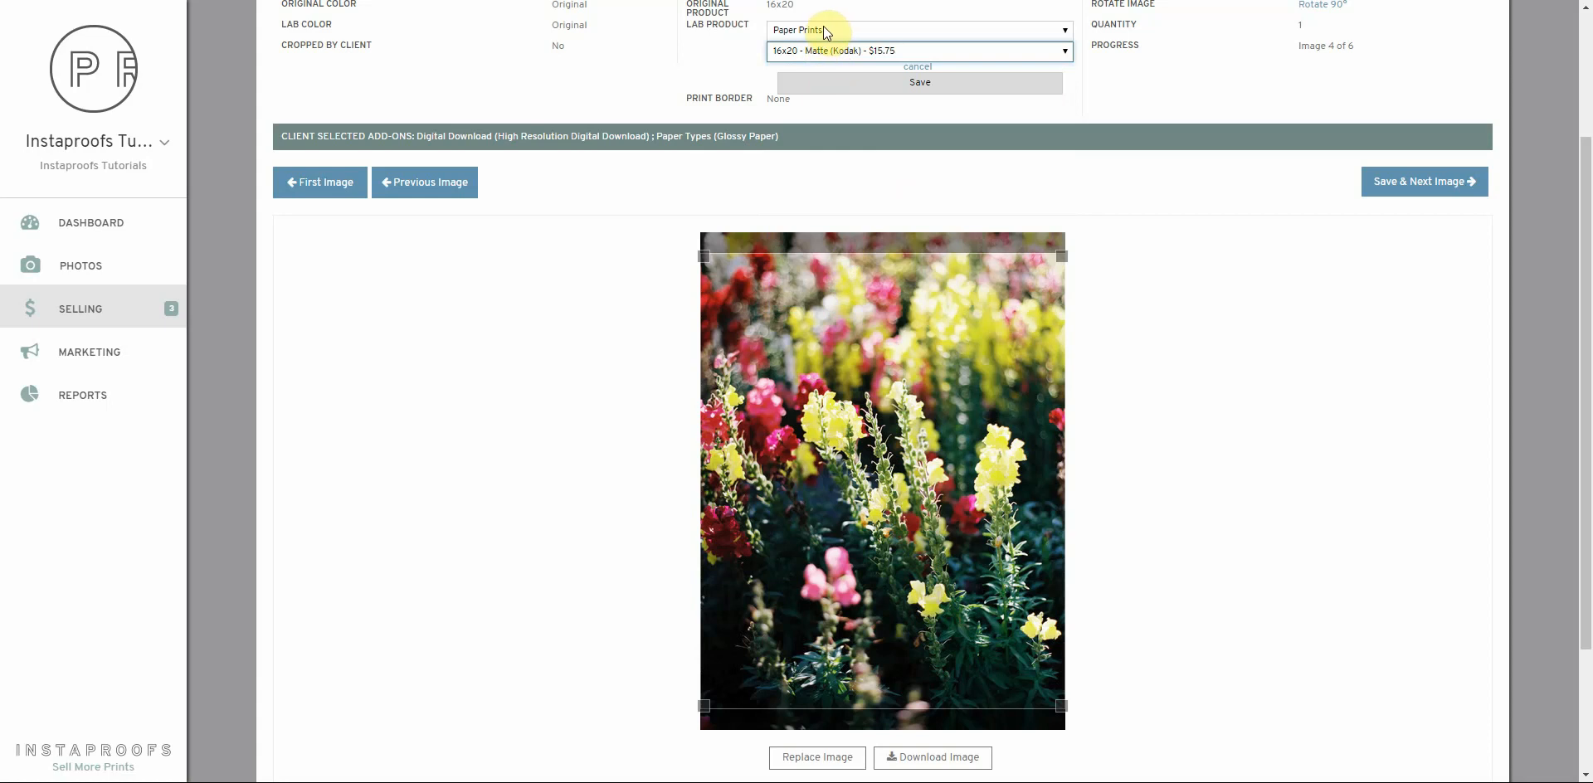
Step: Change the flower image's lab product to Canvas 1.5" Gallery Wrap in 16x20 - Fine Art Canvas Wrap and save it
{"action": "left_click", "coordinate": [868, 32]}
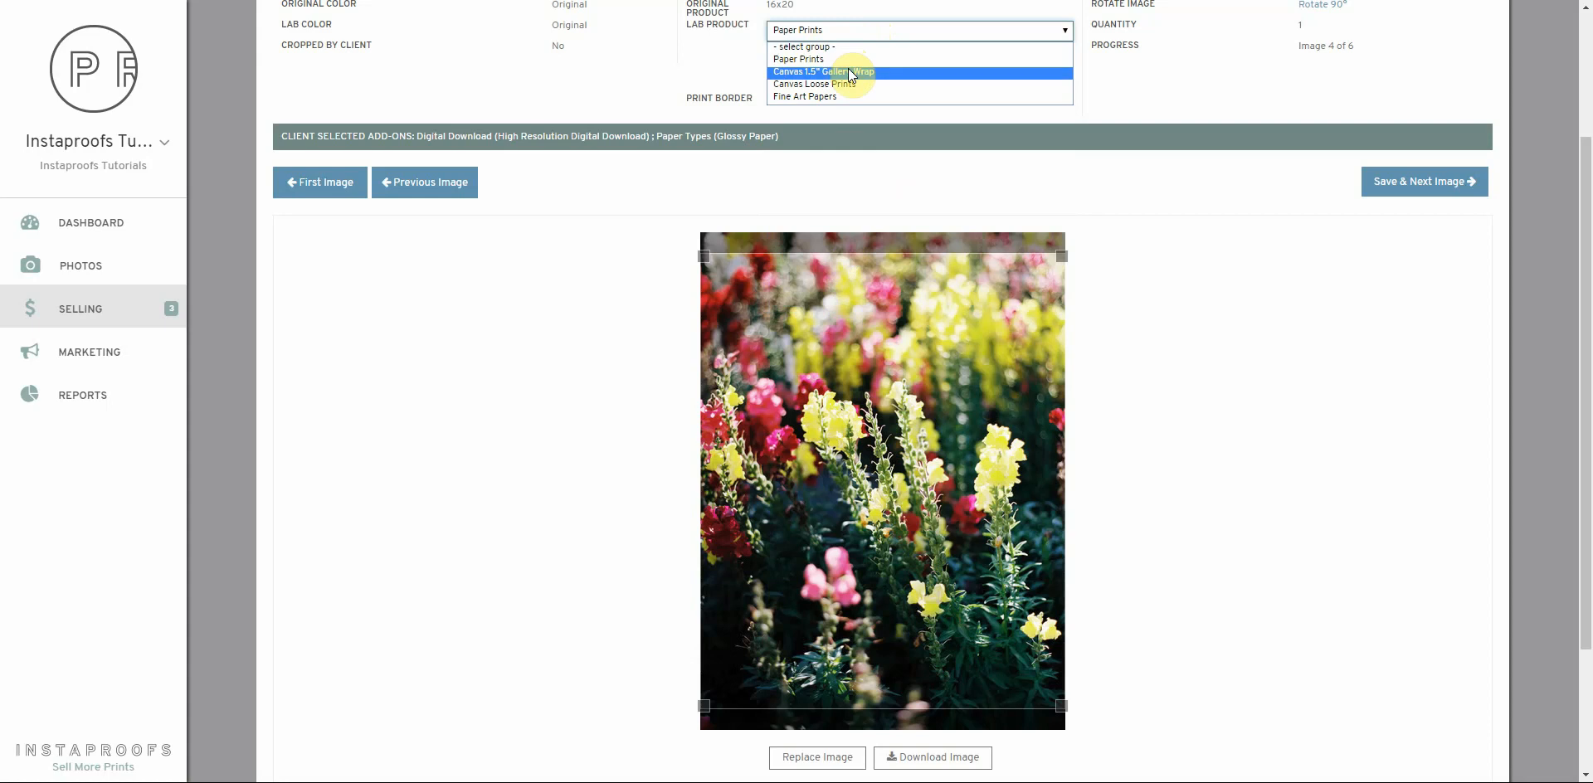
{"action": "left_click", "coordinate": [848, 71]}
{"action": "left_click", "coordinate": [843, 50]}
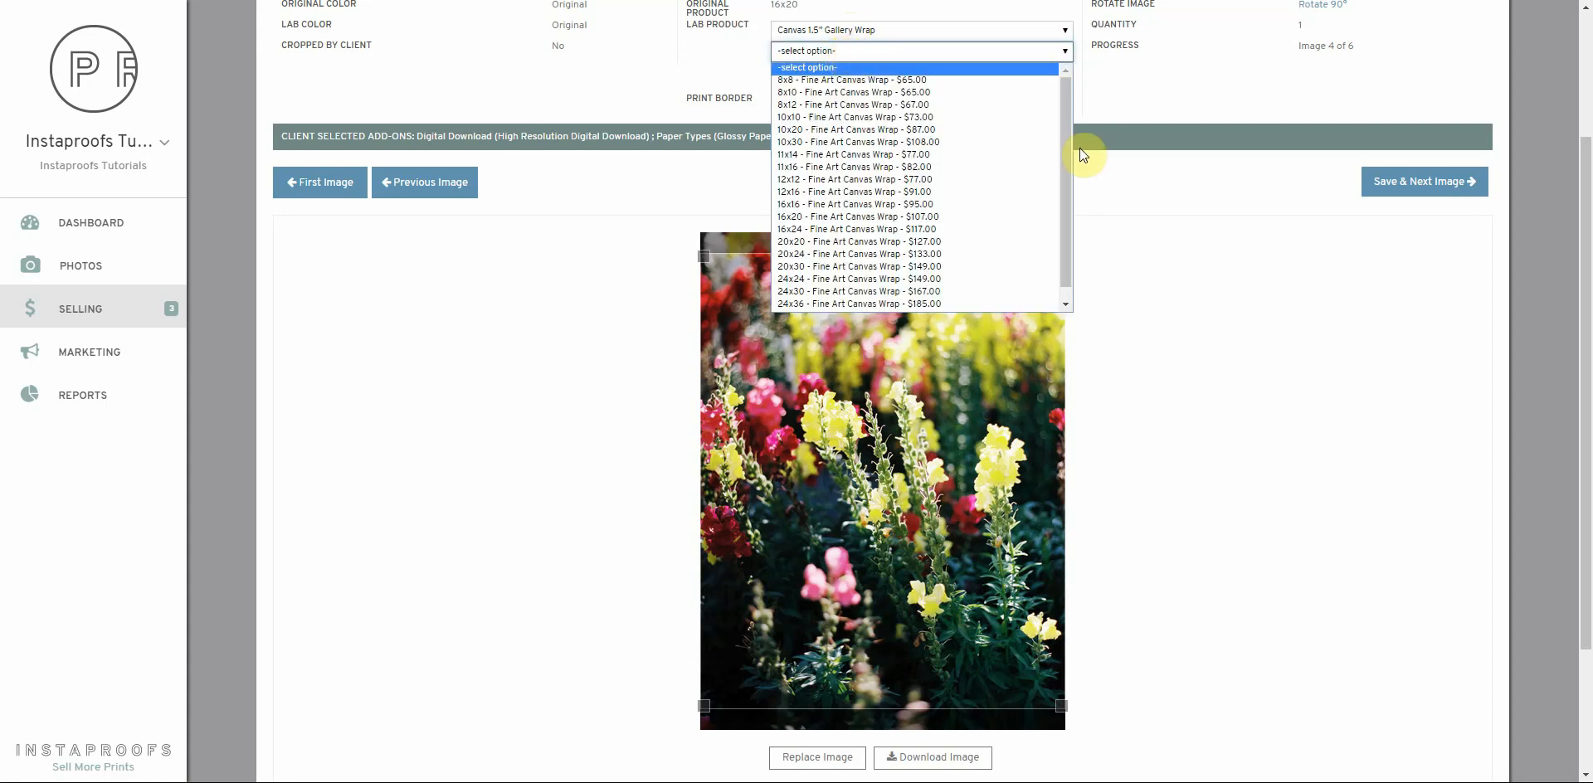
{"action": "scroll", "coordinate": [1067, 131], "scroll_direction": "down", "scroll_amount": 1}
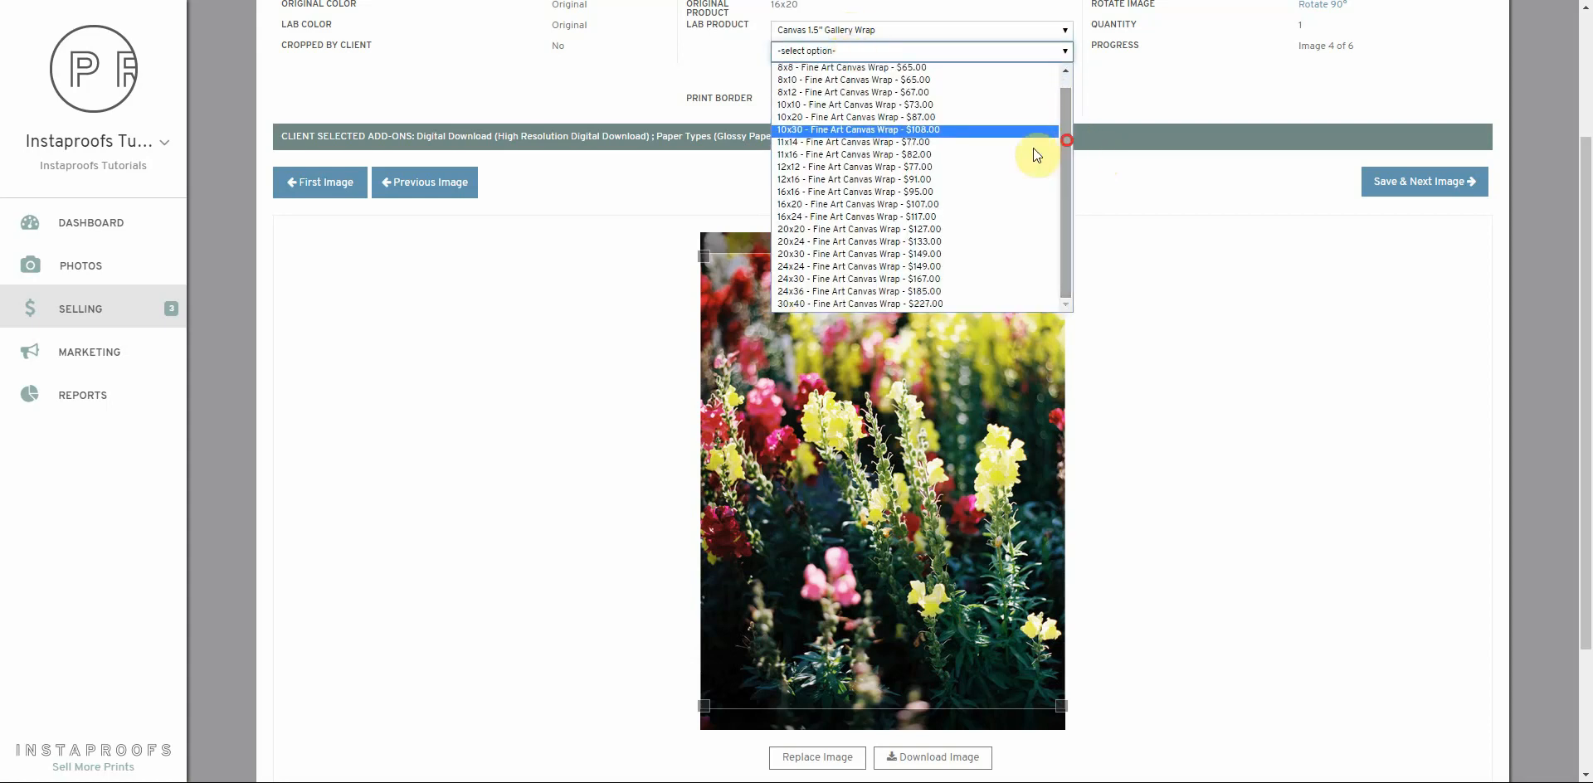
{"action": "left_click", "coordinate": [913, 200]}
{"action": "left_click", "coordinate": [913, 81]}
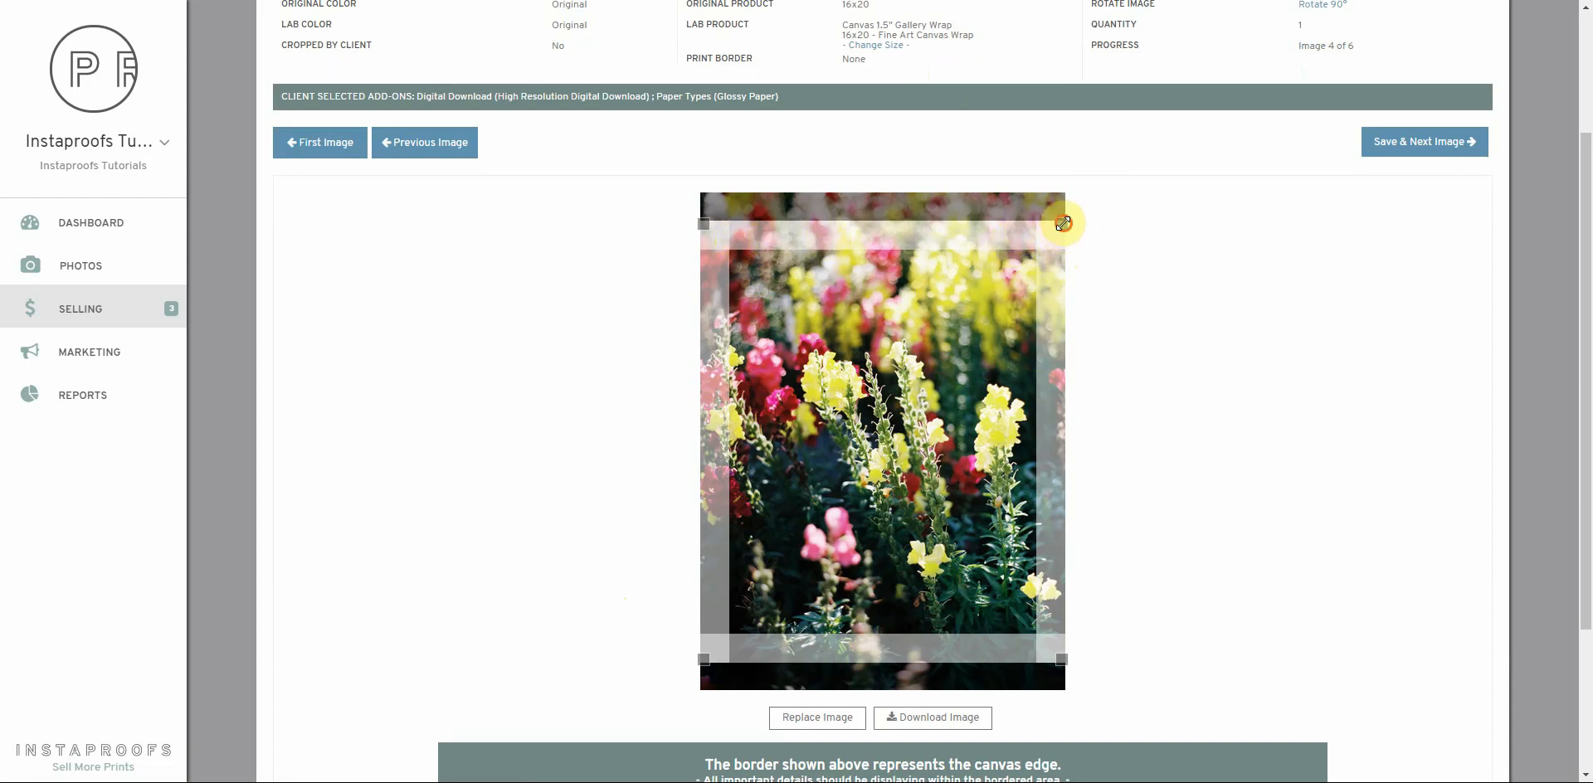
Step: Shrink the canvas wrap's crop area, reposition it over the yellow and pink flowers, save it and continue to image 5
{"action": "left_click_drag", "start_coordinate": [1062, 224], "coordinate": [1011, 287]}
{"action": "left_click_drag", "start_coordinate": [919, 405], "coordinate": [956, 374]}
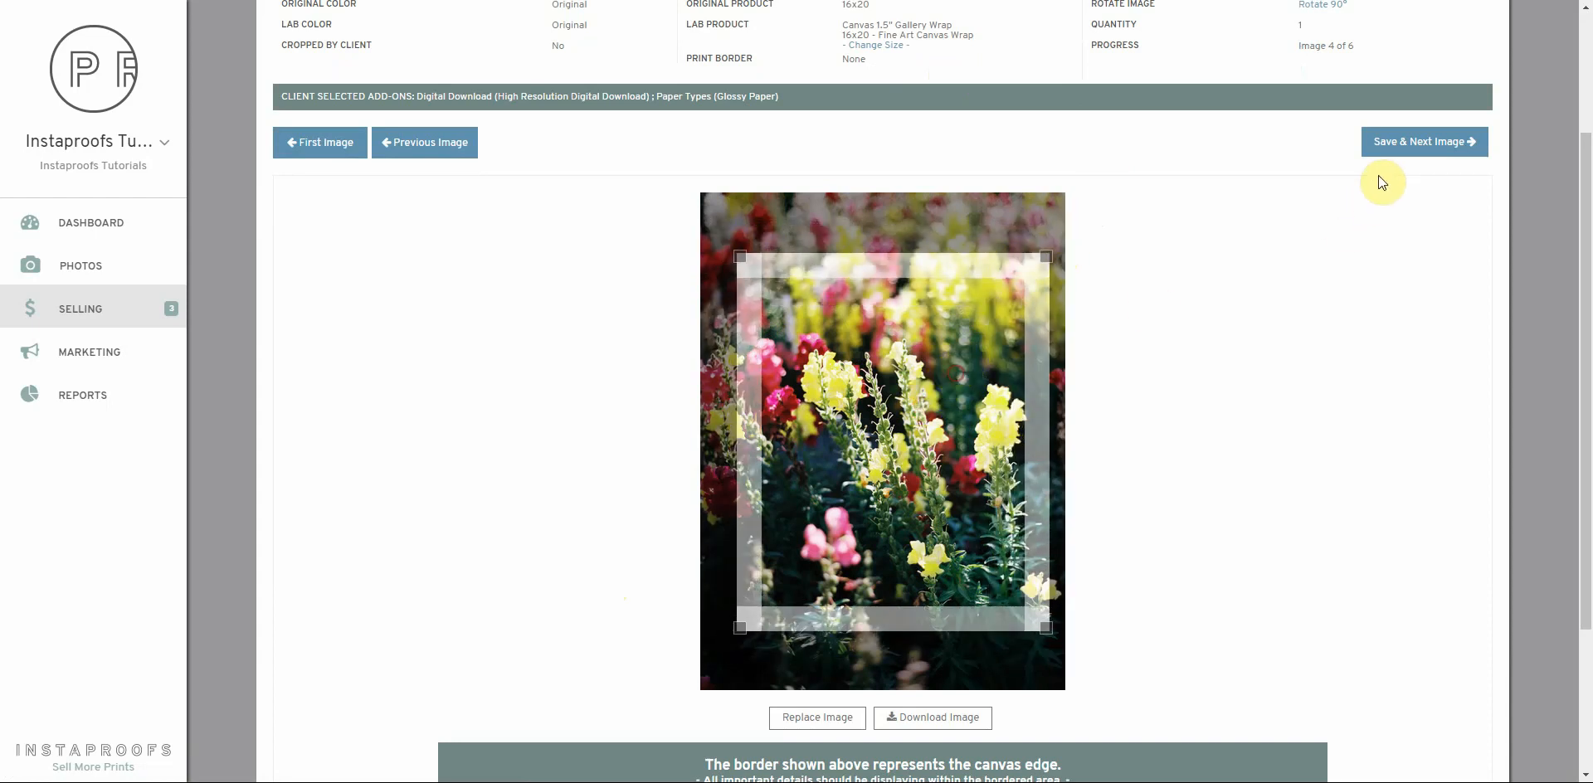
{"action": "left_click", "coordinate": [1398, 143]}
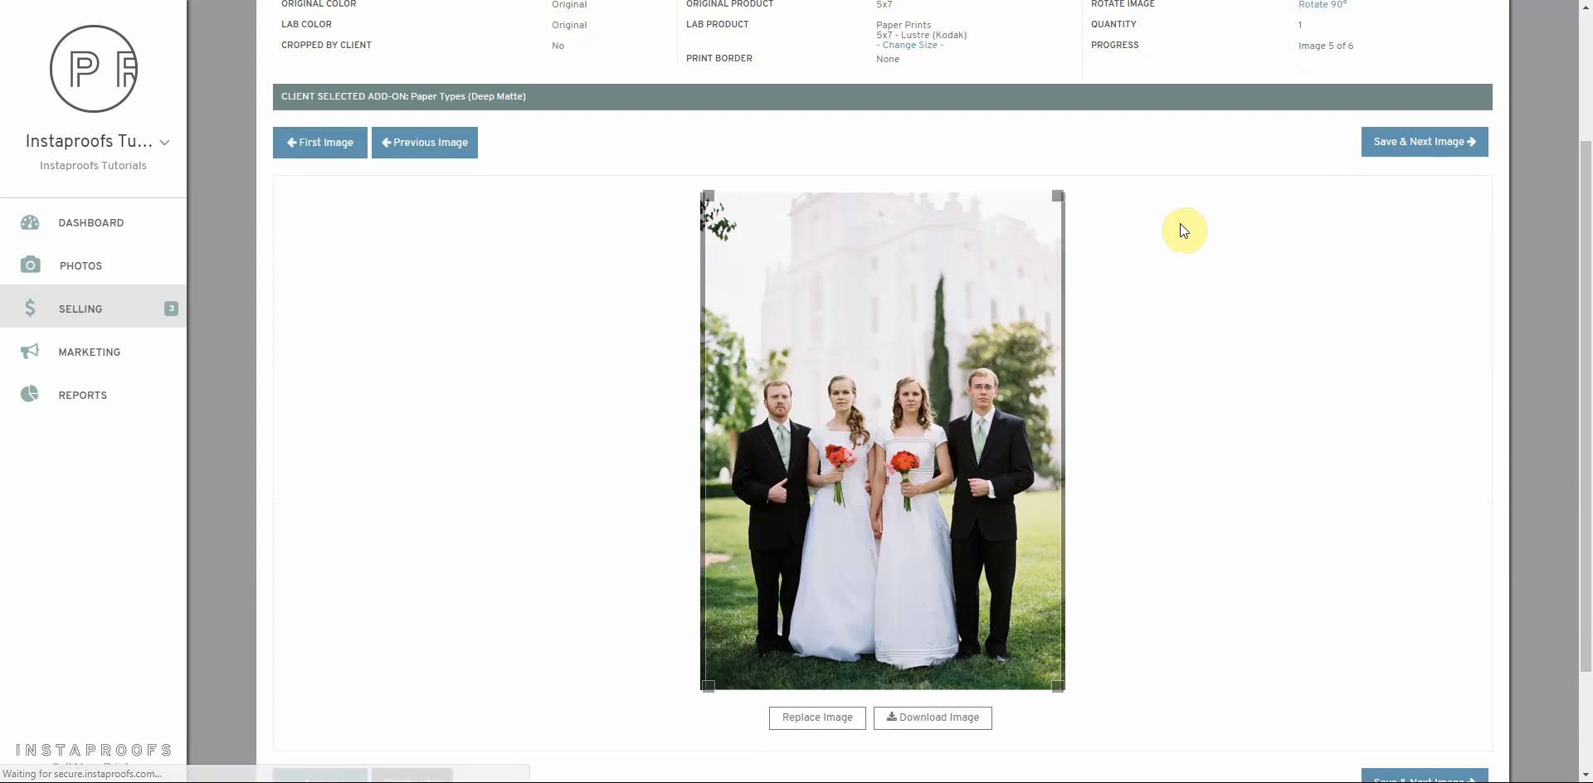
Step: Save the last two group portrait images with their existing crops and continue to selecting the payment method
{"action": "left_click", "coordinate": [1413, 144]}
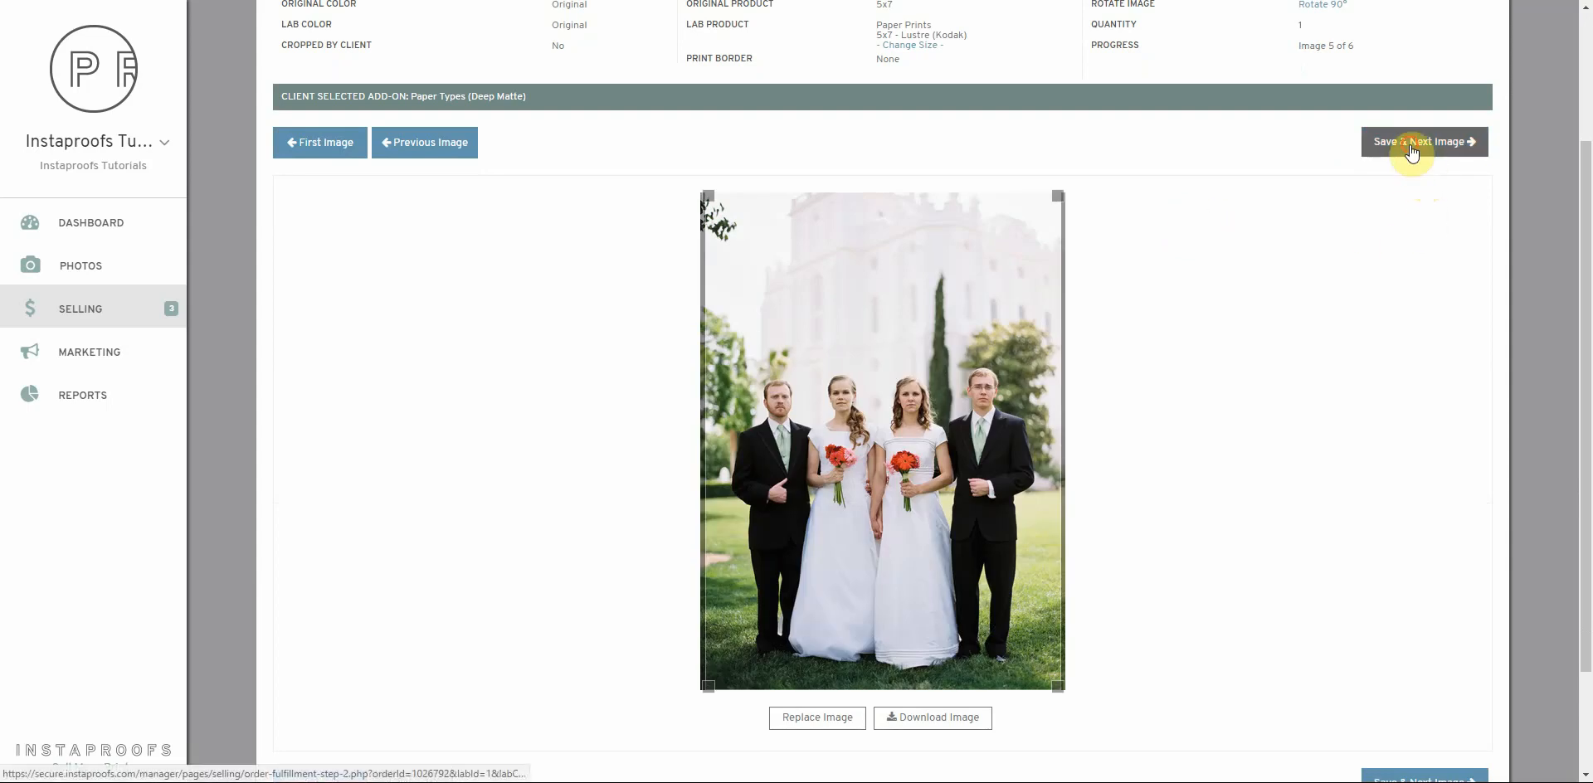
{"action": "scroll", "coordinate": [1302, 605], "scroll_direction": "down", "scroll_amount": 1}
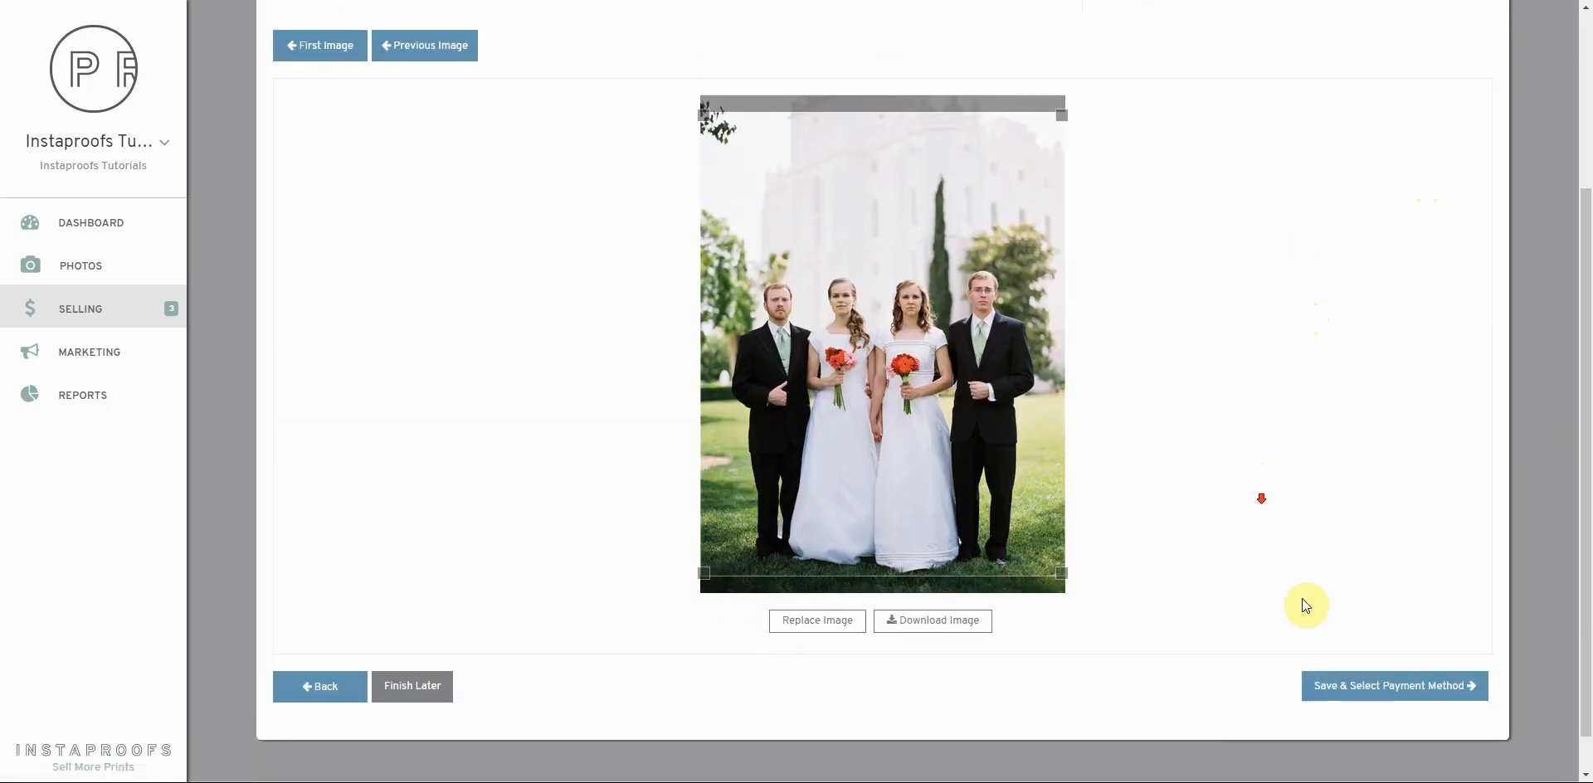
{"action": "left_click", "coordinate": [1373, 657]}
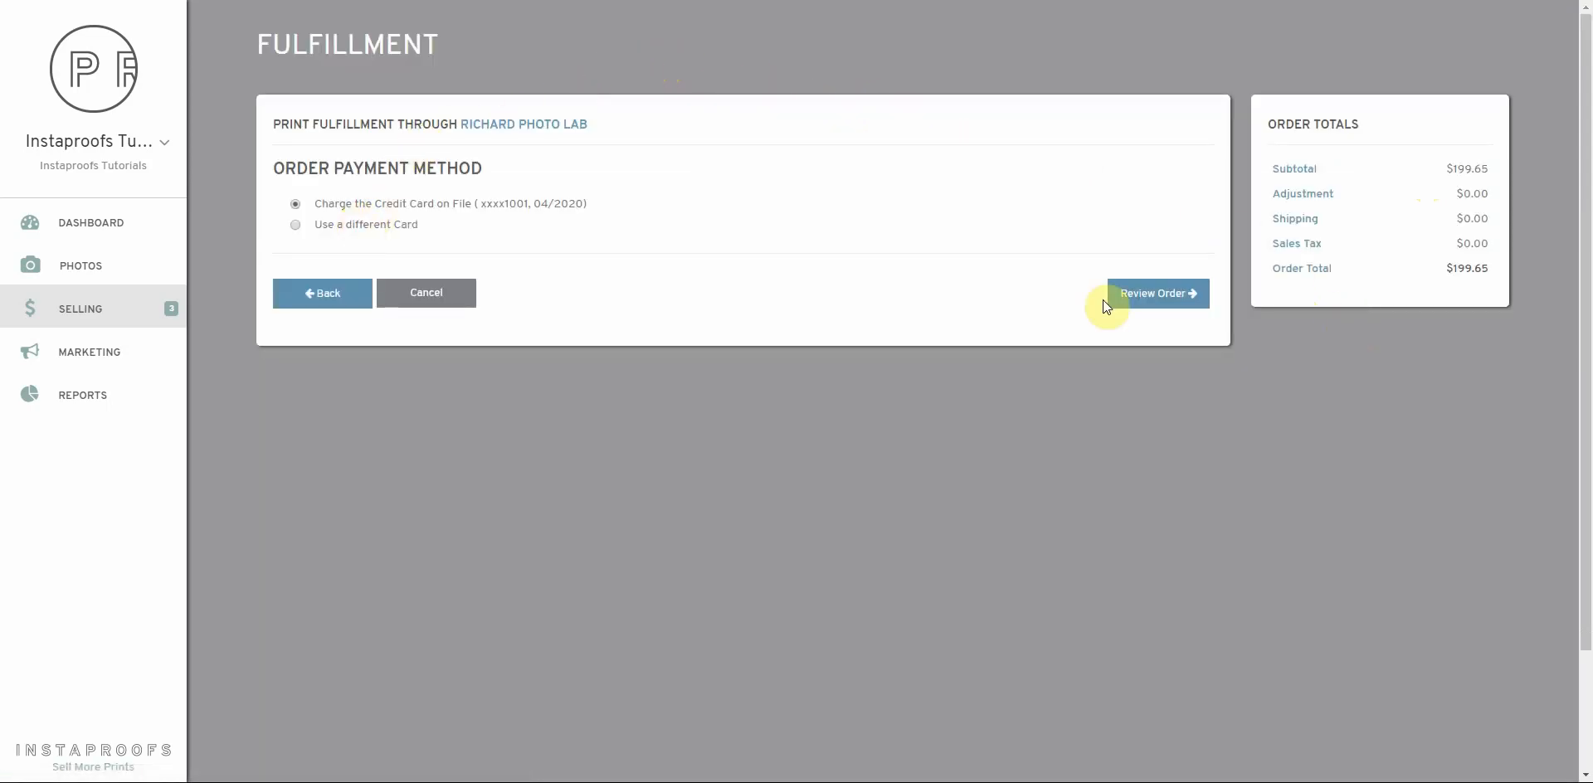
Step: Keep the credit card on file as the payment method and review the fulfillment order's addresses, products and totals
{"action": "left_click", "coordinate": [1166, 295]}
{"action": "scroll", "coordinate": [646, 241], "scroll_direction": "down", "scroll_amount": 1}
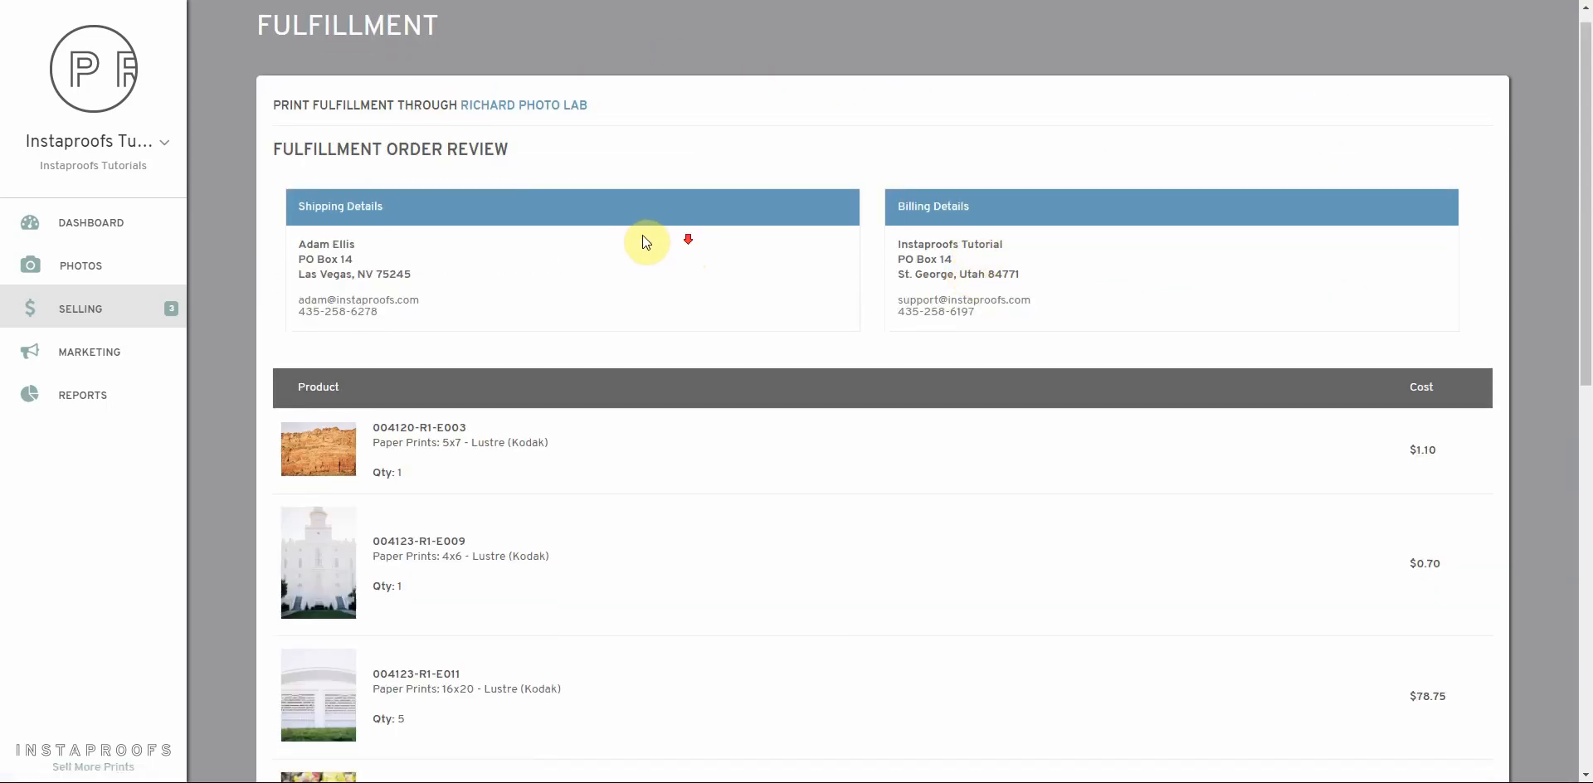
{"action": "scroll", "coordinate": [398, 185], "scroll_direction": "down", "scroll_amount": 5}
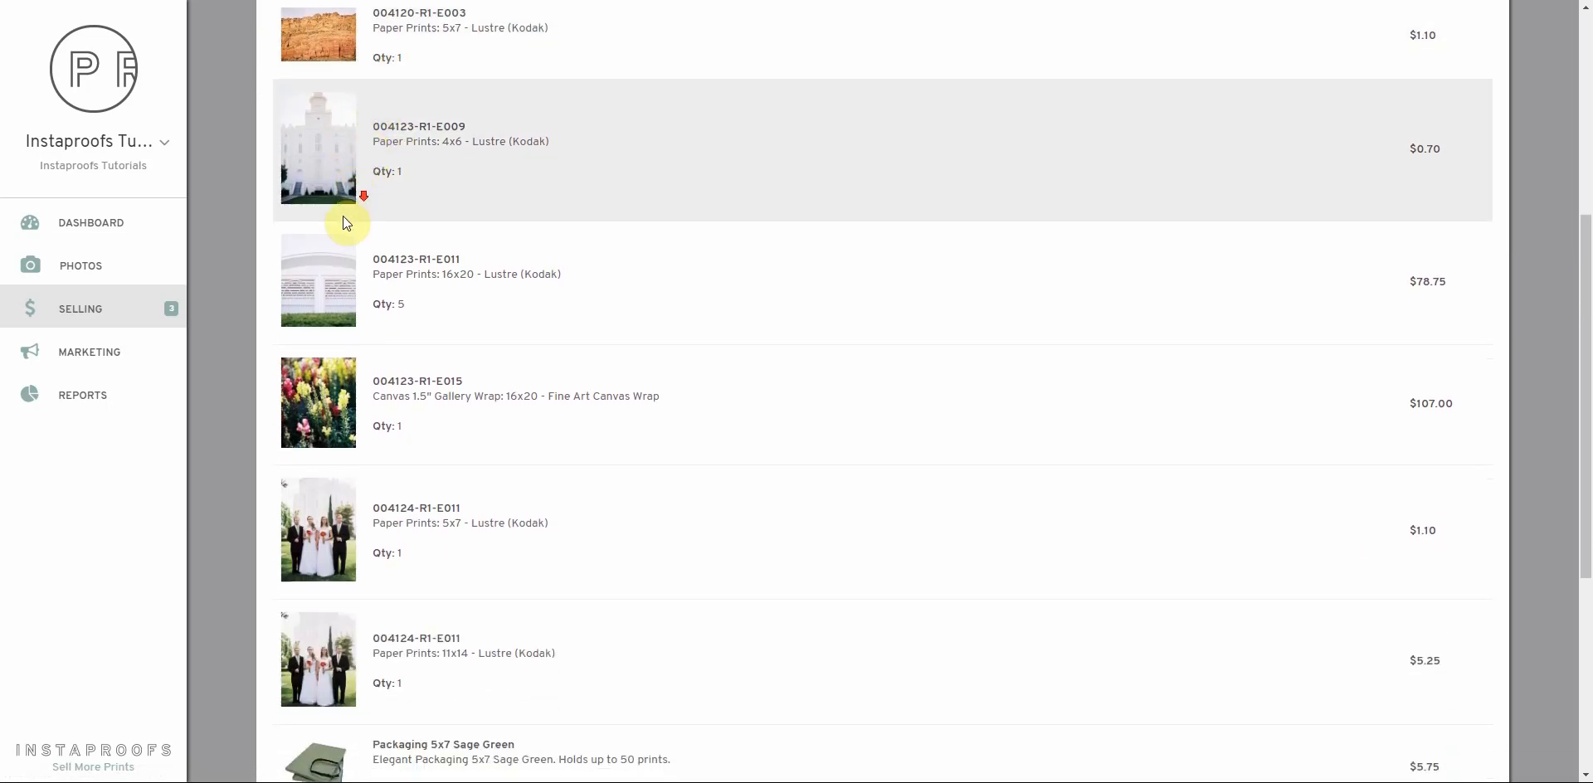
{"action": "scroll", "coordinate": [346, 222], "scroll_direction": "down", "scroll_amount": 4}
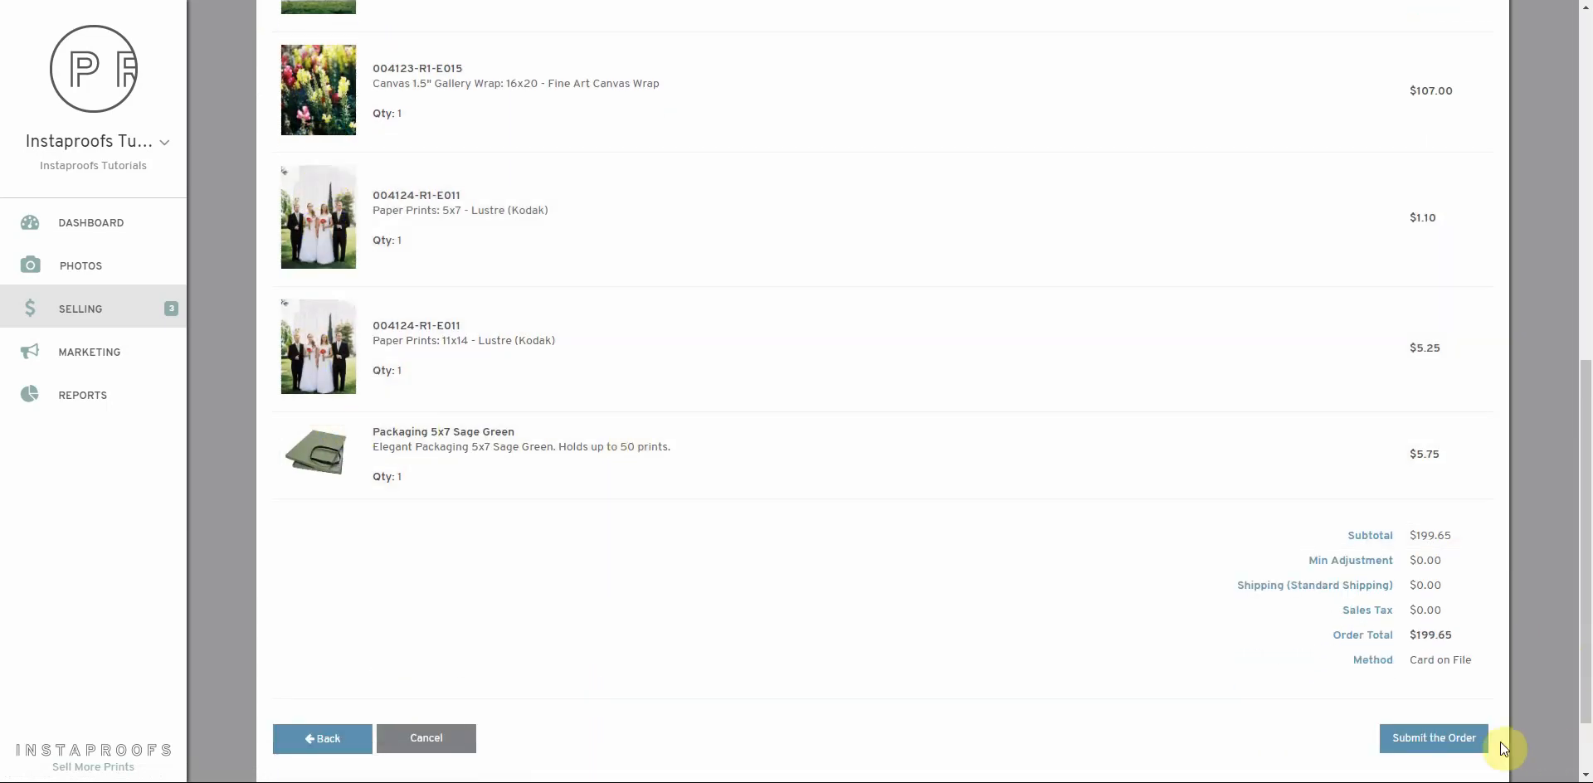